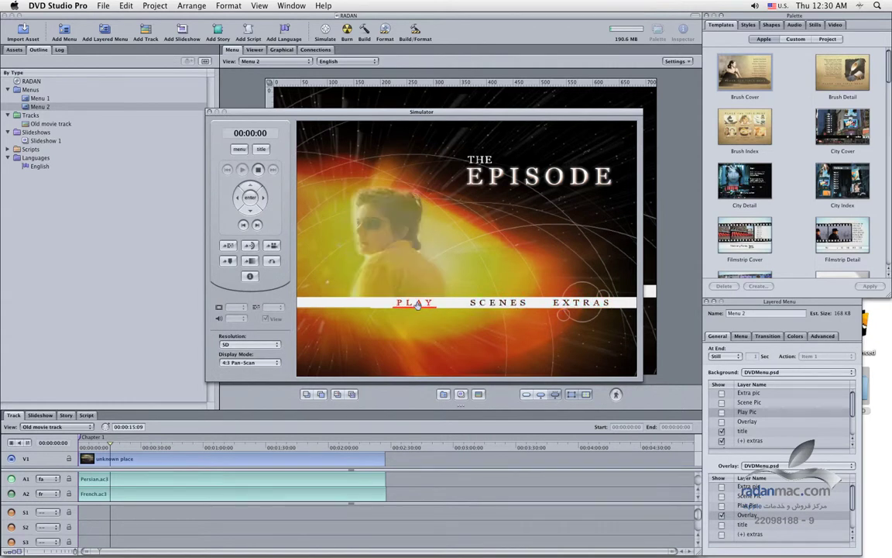
Step: Close the simulator, switch to Adobe Photoshop and show only the Overlay layer of DVDMenu.psd
{"action": "left_click", "coordinate": [209, 113]}
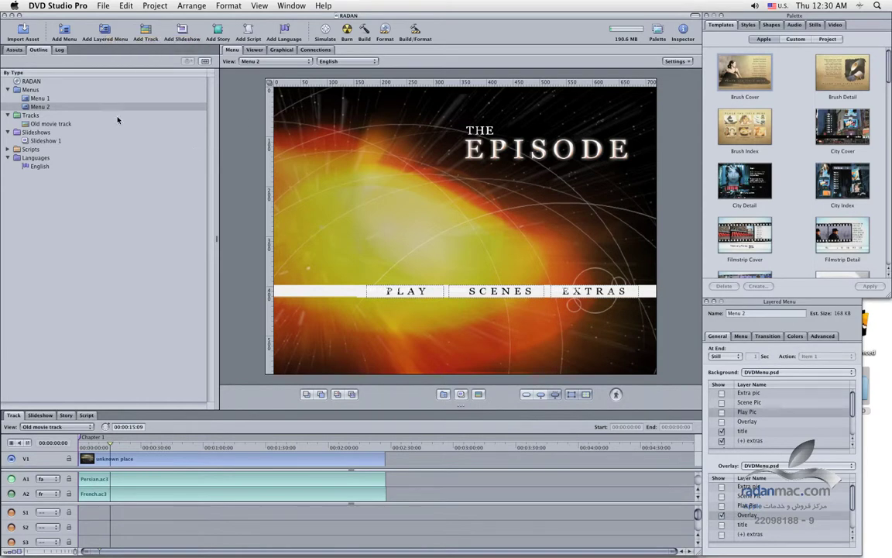
{"action": "key", "text": "super+Tab"}
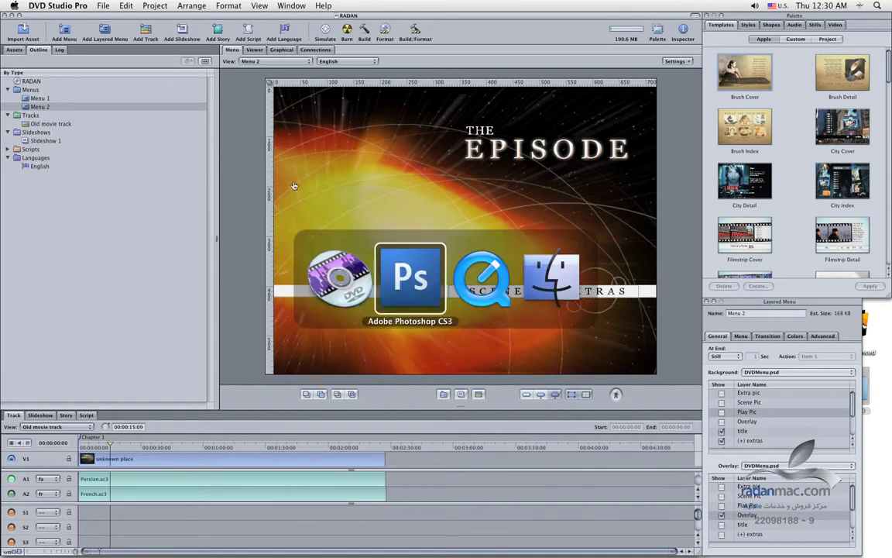
{"action": "left_click_drag", "start_coordinate": [151, 37], "coordinate": [200, 60]}
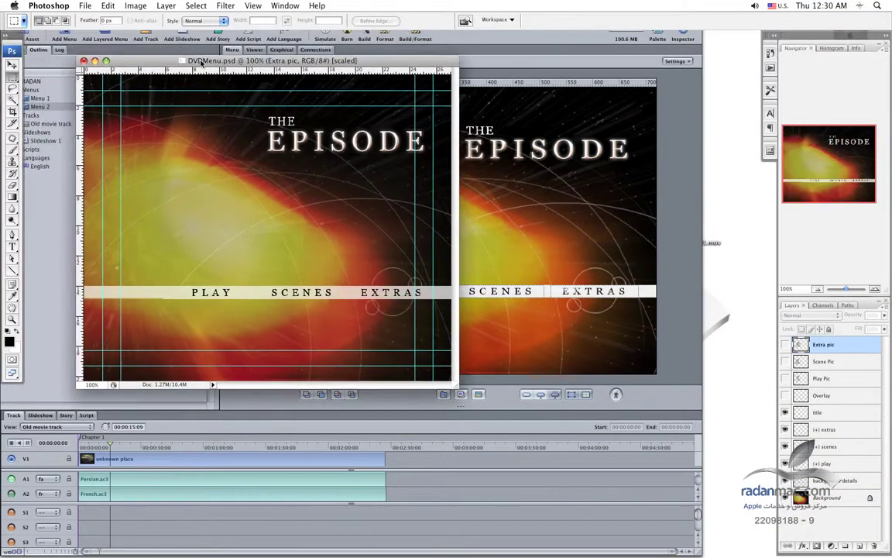
{"action": "left_click", "coordinate": [13, 65]}
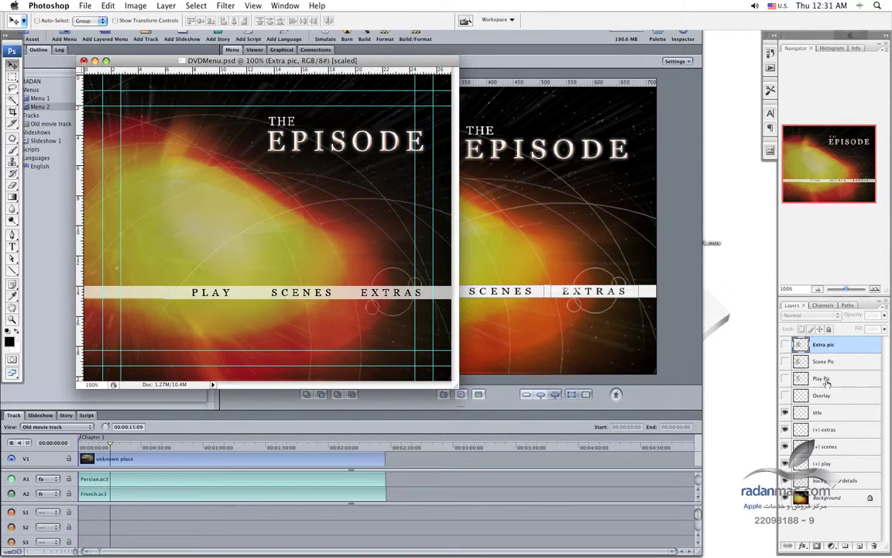
{"action": "left_click", "coordinate": [785, 395], "text": "alt"}
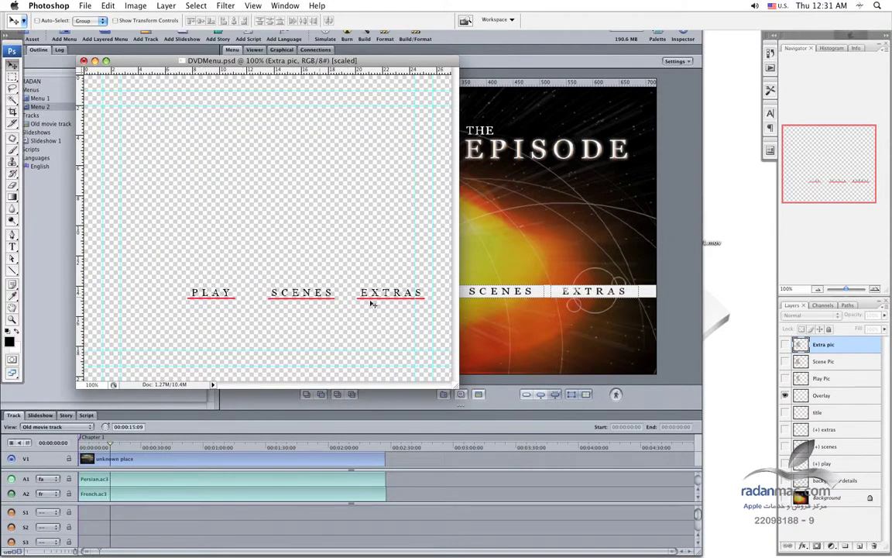
Step: Compare the Overlay layer's underlined PLAY, SCENES and EXTRAS text with the buttons on the DVD menu behind it
{"action": "left_click_drag", "start_coordinate": [419, 61], "coordinate": [317, 97]}
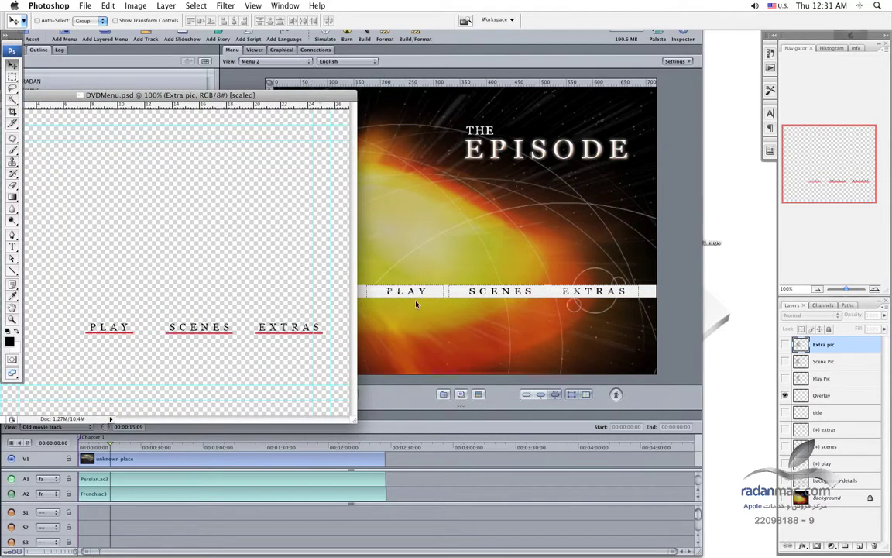
{"action": "left_click_drag", "start_coordinate": [227, 94], "coordinate": [336, 72]}
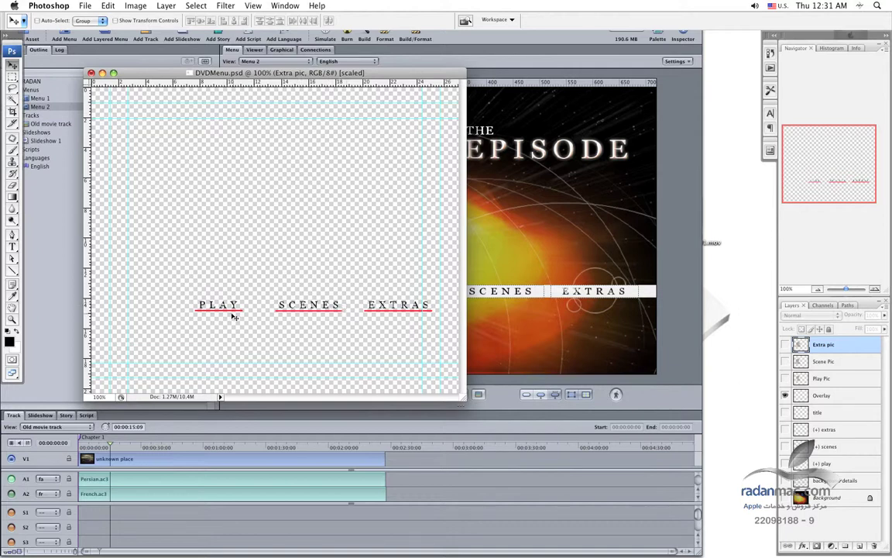
{"action": "left_click", "coordinate": [813, 399]}
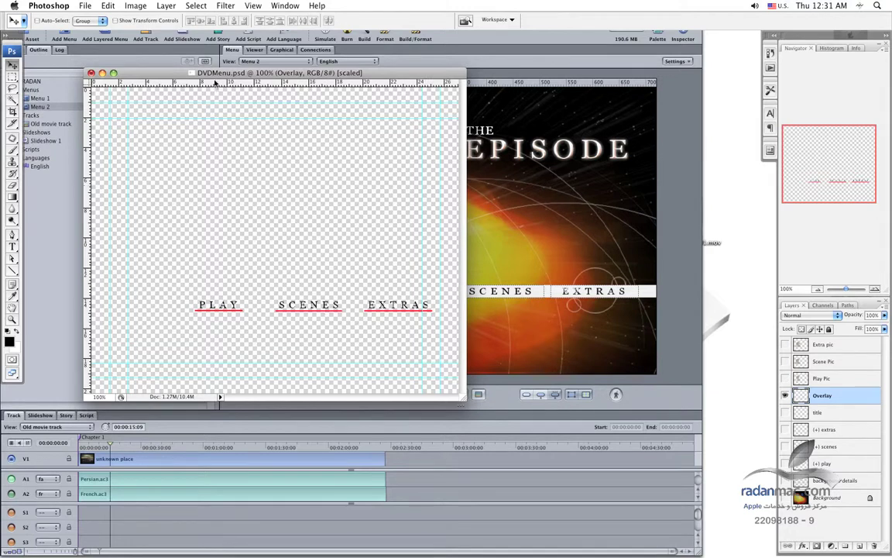
{"action": "left_click_drag", "start_coordinate": [183, 77], "coordinate": [177, 105]}
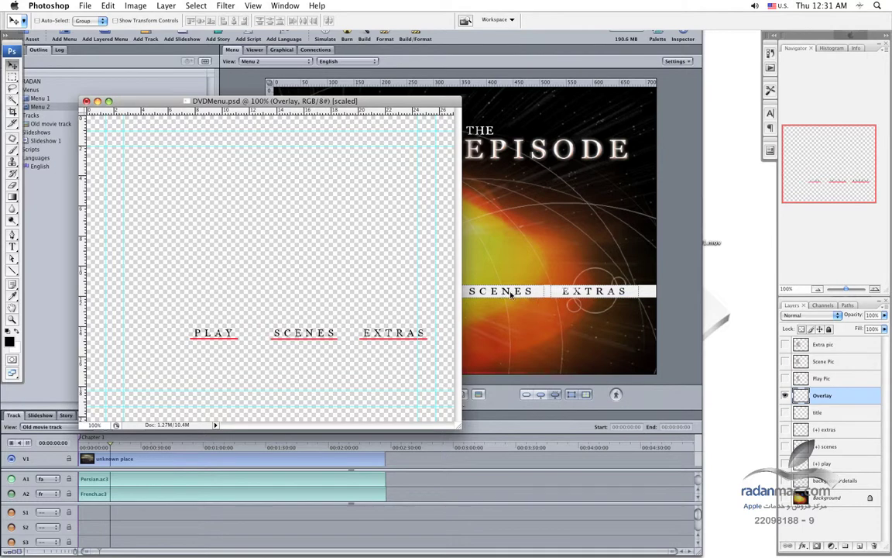
{"action": "left_click_drag", "start_coordinate": [162, 98], "coordinate": [147, 67]}
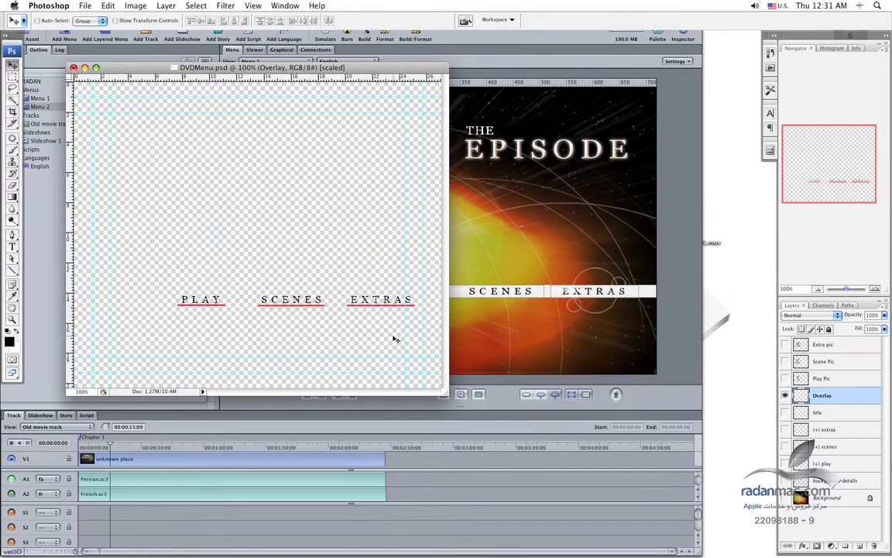
Step: Show the Play Pic and Background layers, plus every layer from background details up to title
{"action": "left_click", "coordinate": [784, 379]}
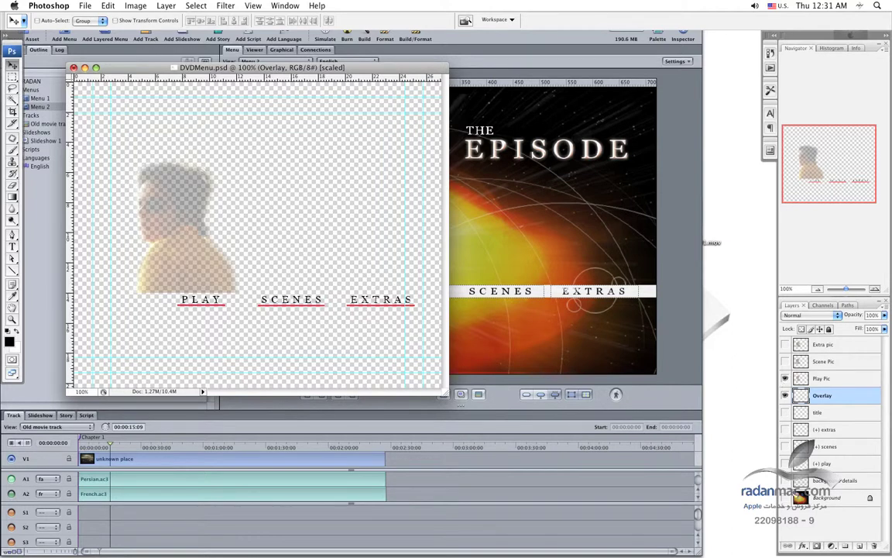
{"action": "left_click", "coordinate": [785, 497]}
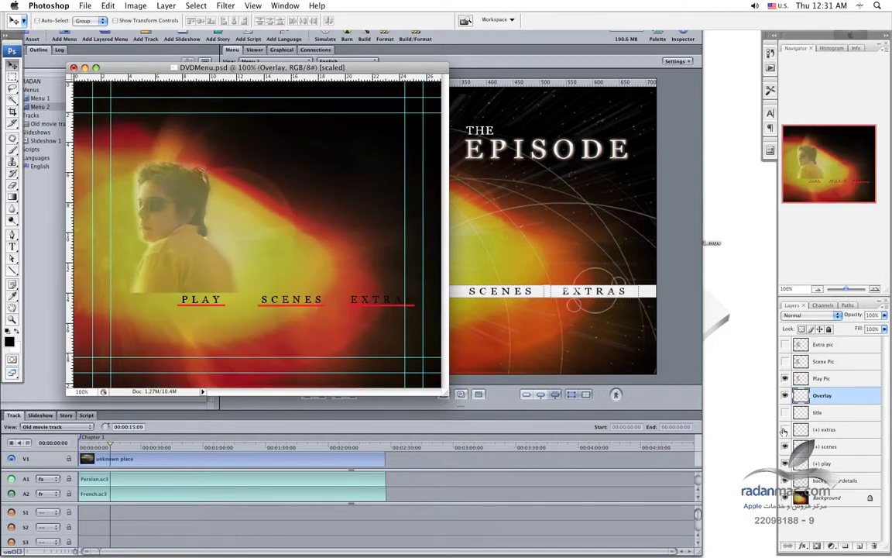
{"action": "left_click_drag", "start_coordinate": [784, 480], "coordinate": [784, 413]}
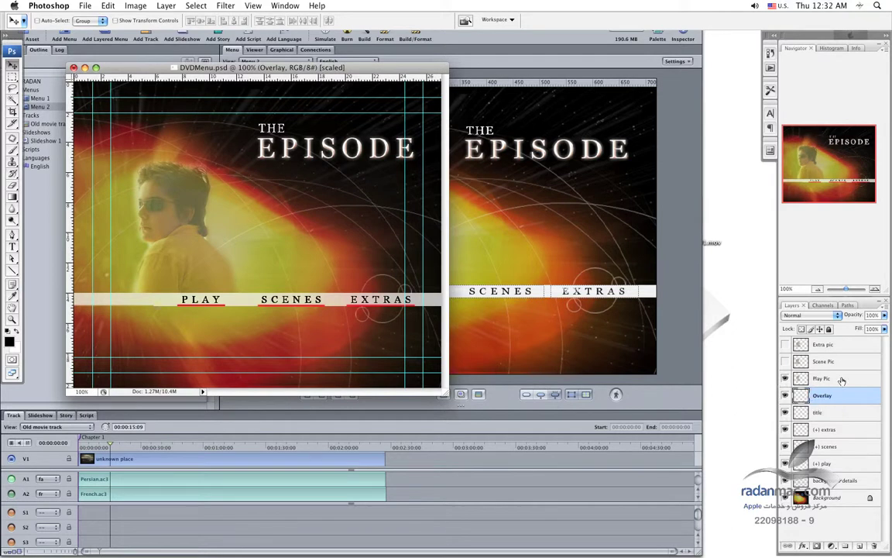
Step: View the Play Pic, Scene Pic and Extra pic layers one at a time, and close DVDMenu.psd without saving
{"action": "left_click", "coordinate": [815, 379]}
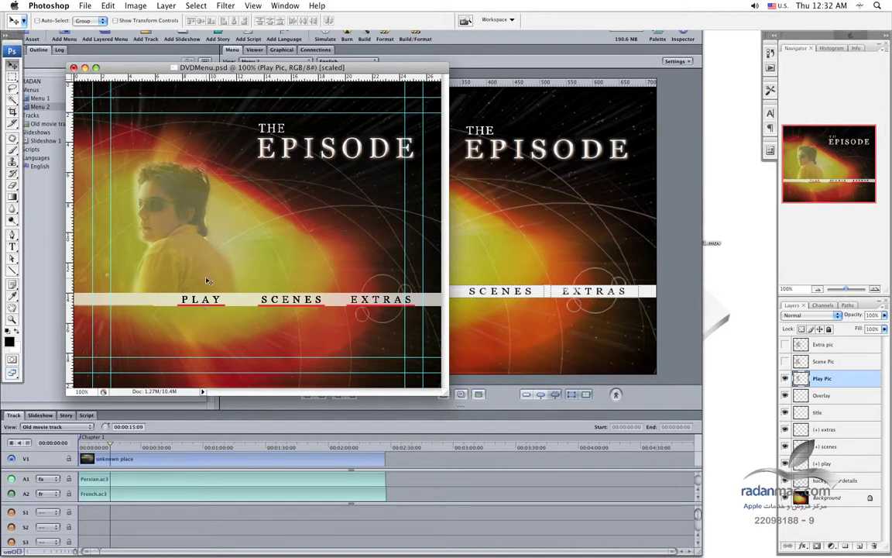
{"action": "left_click", "coordinate": [786, 378]}
{"action": "left_click", "coordinate": [786, 361]}
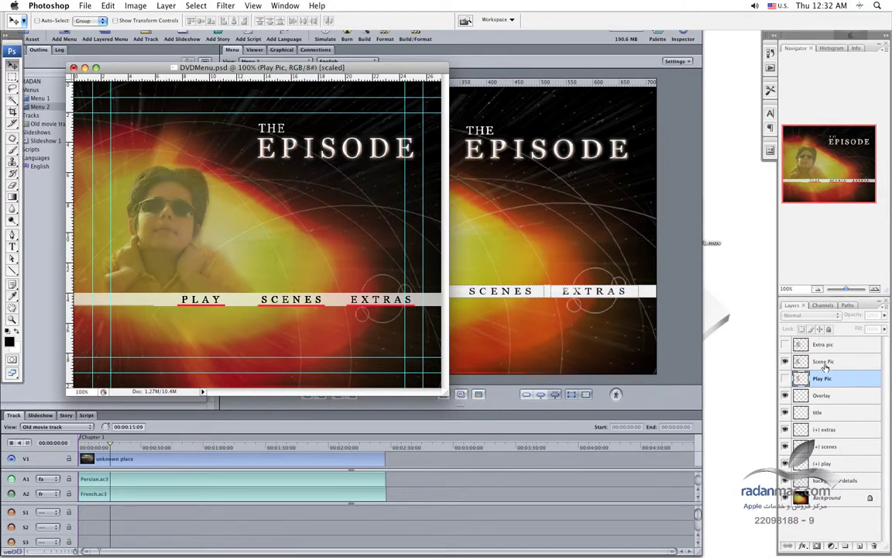
{"action": "left_click", "coordinate": [786, 361]}
{"action": "left_click", "coordinate": [785, 343]}
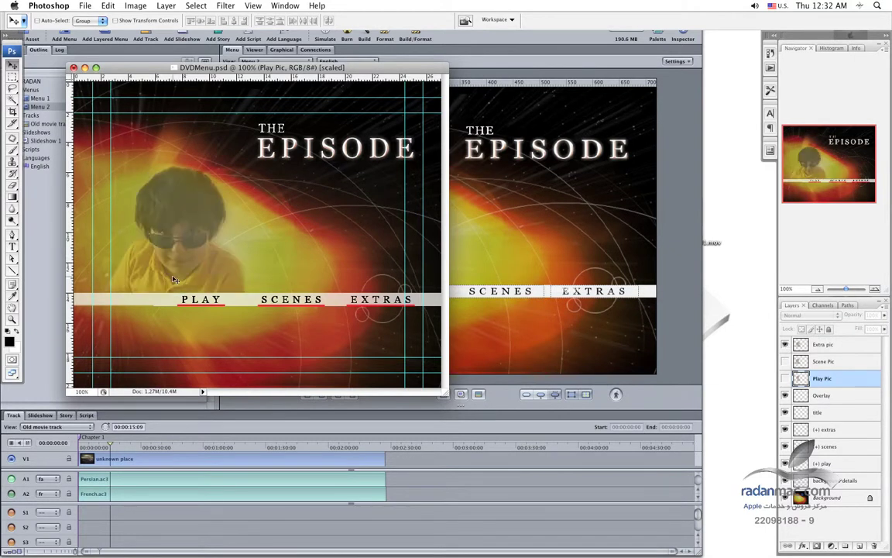
{"action": "left_click", "coordinate": [73, 68]}
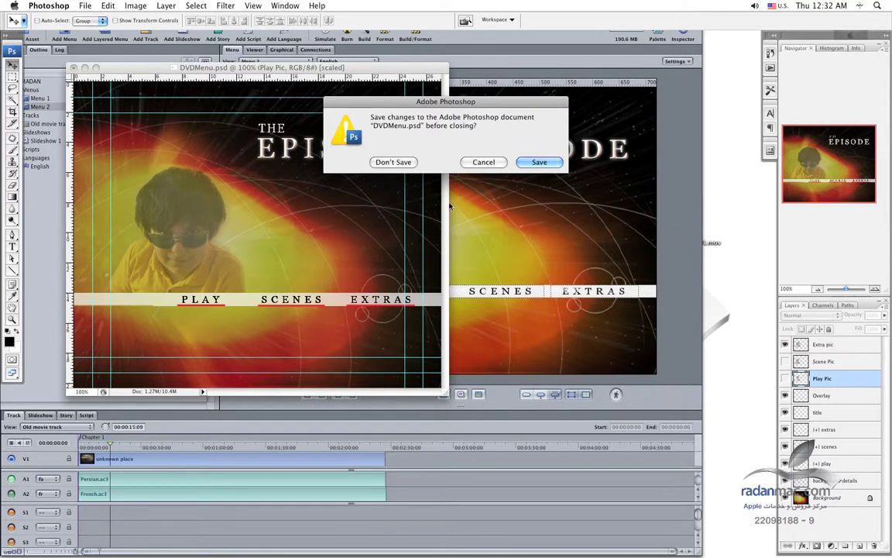
{"action": "left_click", "coordinate": [395, 162]}
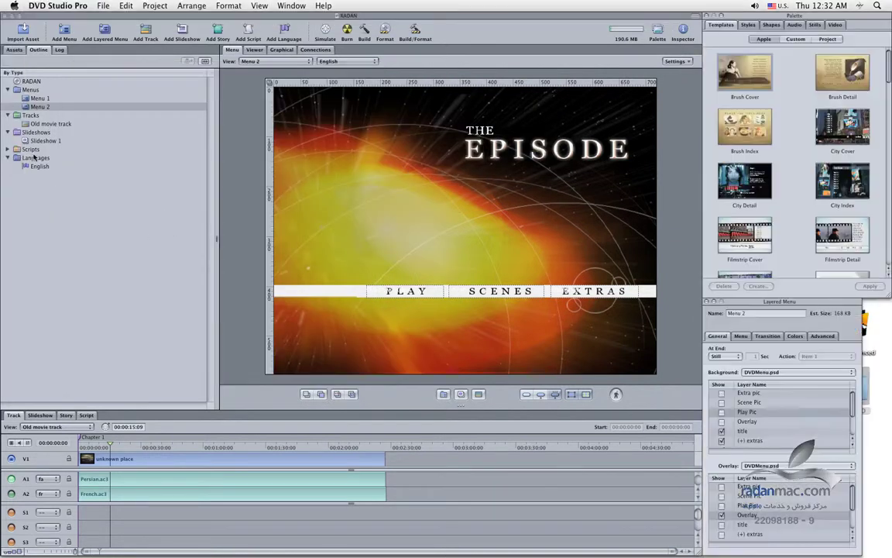
Step: Delete the existing layered menu, Menu 2, from the project's graphical layout in DVD Studio Pro
{"action": "left_click", "coordinate": [15, 51]}
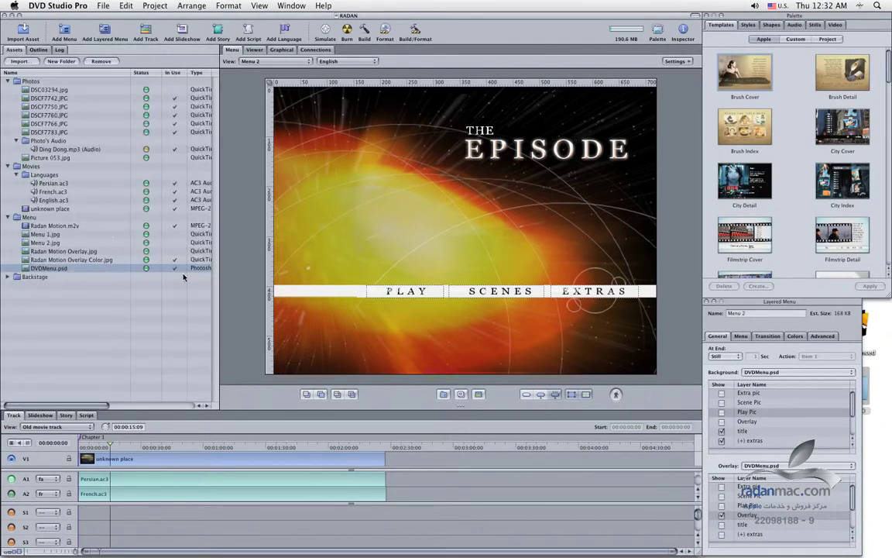
{"action": "left_click", "coordinate": [52, 269]}
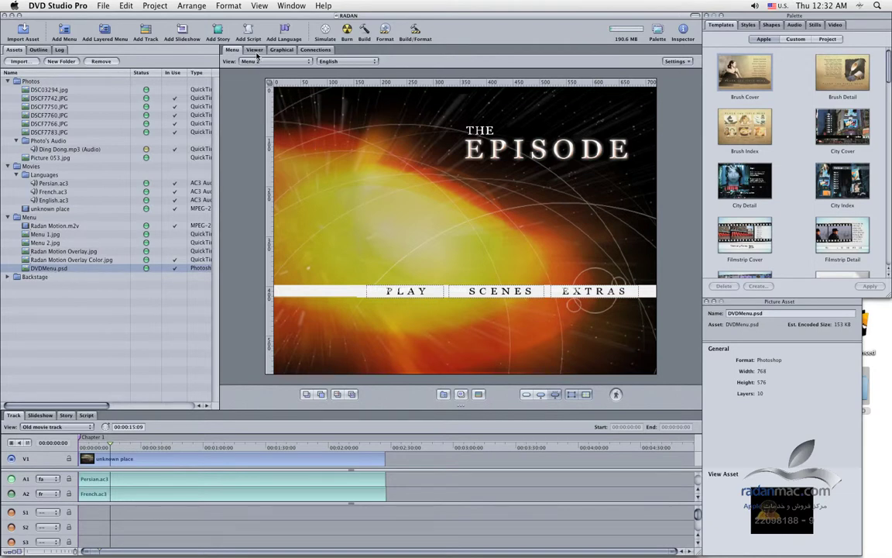
{"action": "left_click", "coordinate": [281, 49]}
{"action": "left_click_drag", "start_coordinate": [377, 279], "coordinate": [336, 267]}
{"action": "key", "text": "Delete"}
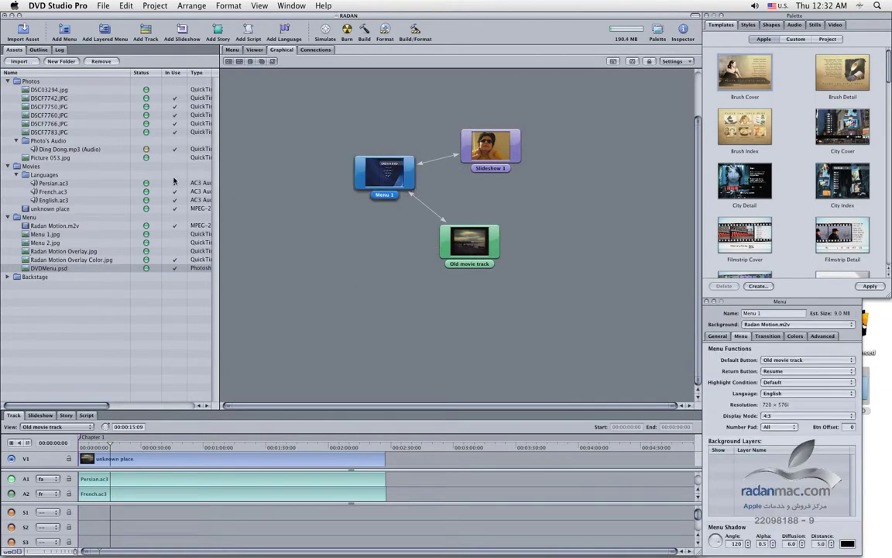
Step: Add a new layered menu to the project and rename it Menu Layered
{"action": "double_click", "coordinate": [47, 268]}
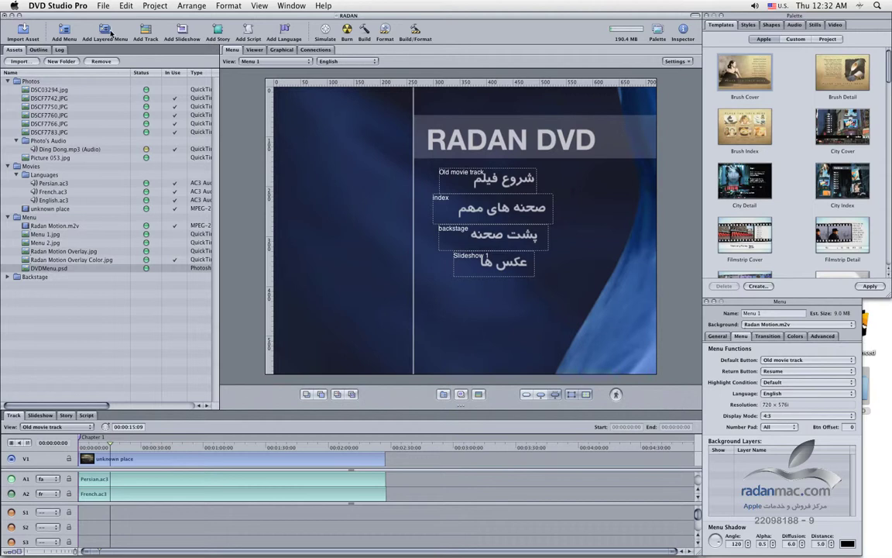
{"action": "left_click", "coordinate": [105, 33]}
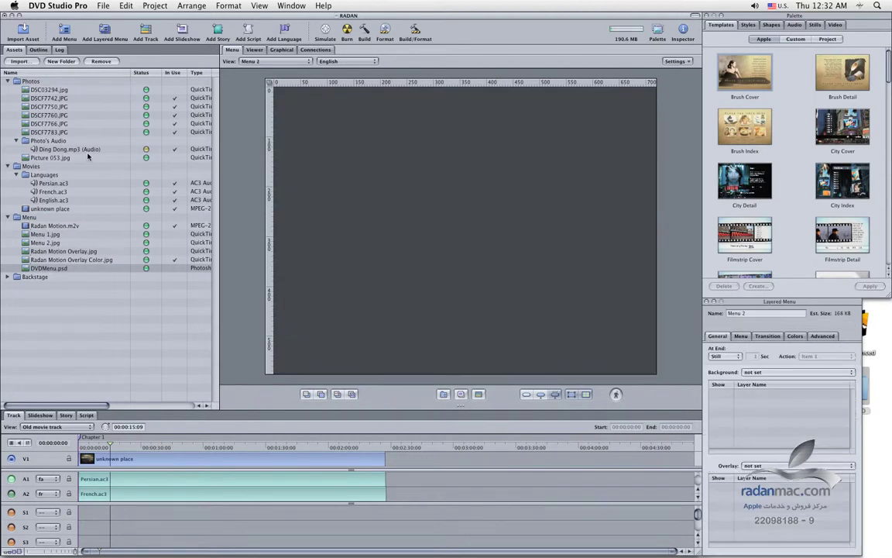
{"action": "left_click", "coordinate": [37, 50]}
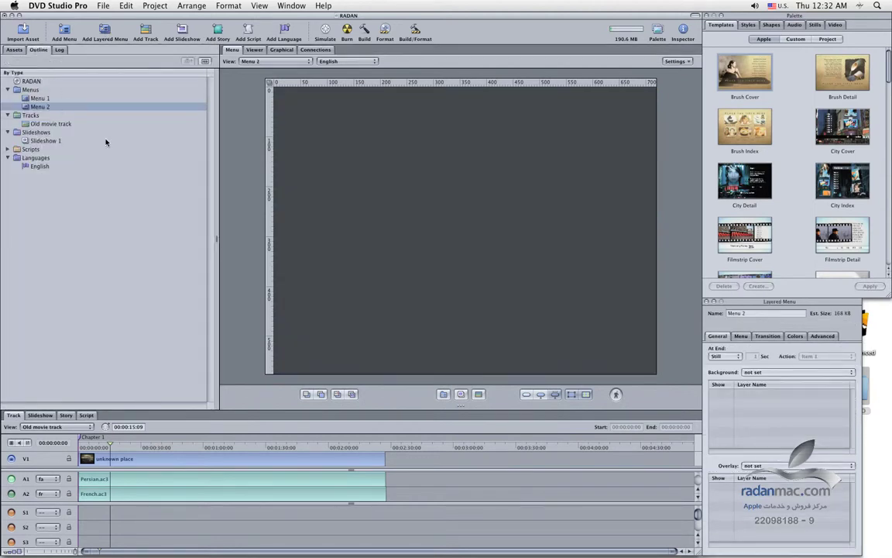
{"action": "key", "text": "Return"}
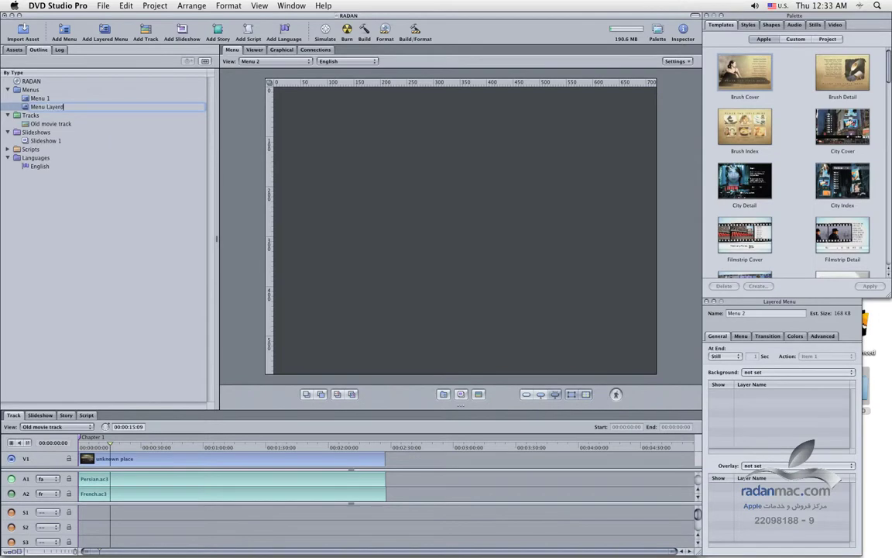
{"action": "key", "text": "Return"}
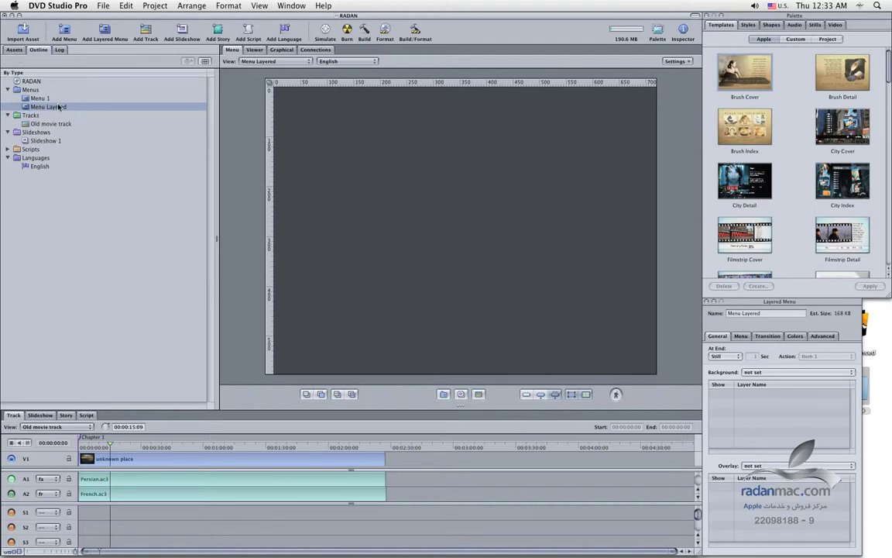
Step: Apply DVDMenu.psd as the background of Menu Layered and hide its Extra pic, Scene Pic, Play Pic and Overlay layers
{"action": "left_click", "coordinate": [20, 52]}
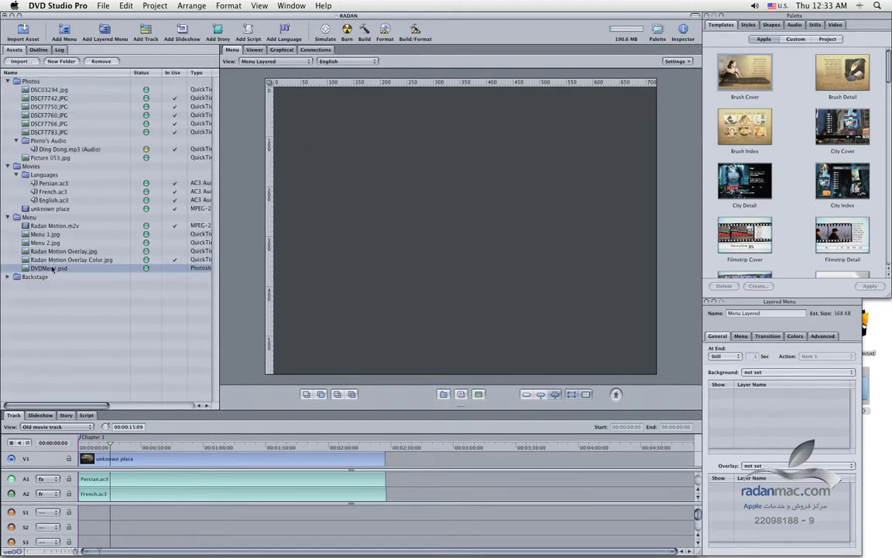
{"action": "left_click_drag", "start_coordinate": [47, 268], "coordinate": [503, 248]}
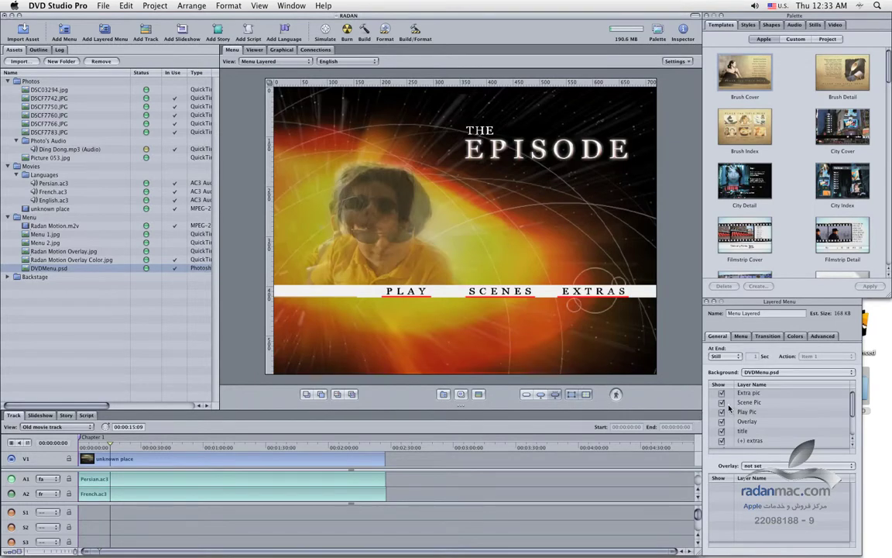
{"action": "left_click", "coordinate": [722, 393]}
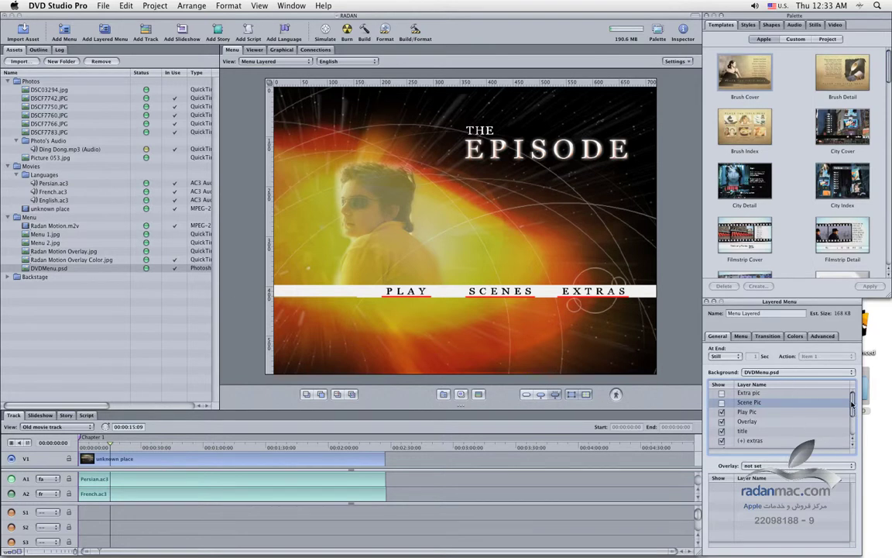
{"action": "left_click", "coordinate": [722, 393]}
{"action": "left_click", "coordinate": [721, 402]}
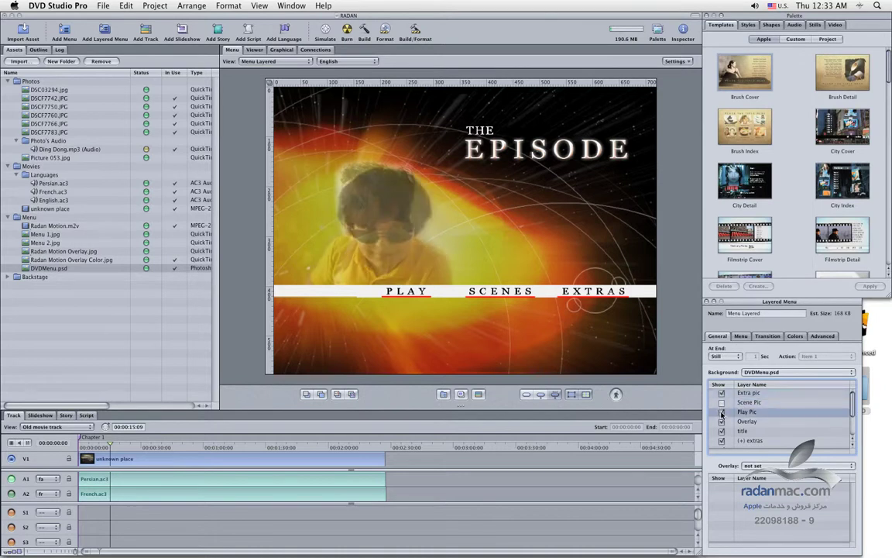
{"action": "left_click", "coordinate": [722, 393]}
{"action": "left_click", "coordinate": [722, 402]}
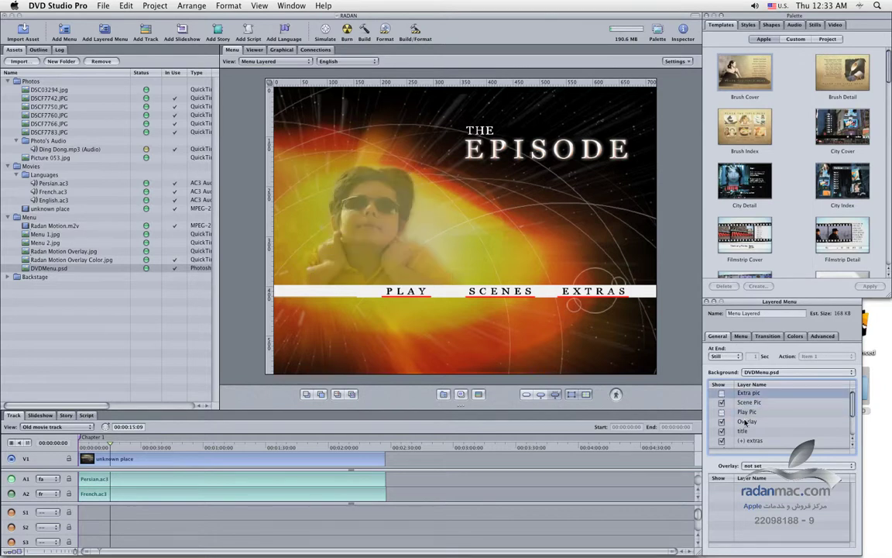
{"action": "left_click", "coordinate": [722, 402]}
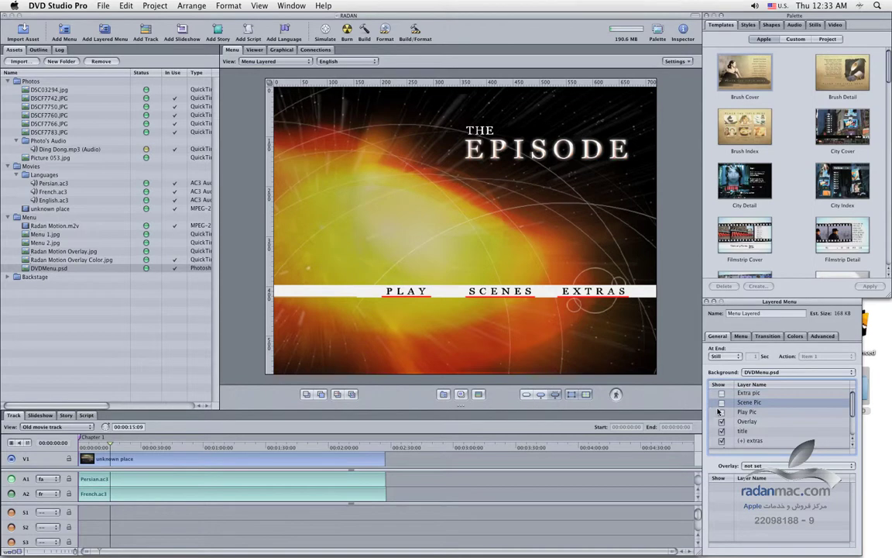
{"action": "left_click", "coordinate": [721, 412]}
{"action": "left_click", "coordinate": [721, 412]}
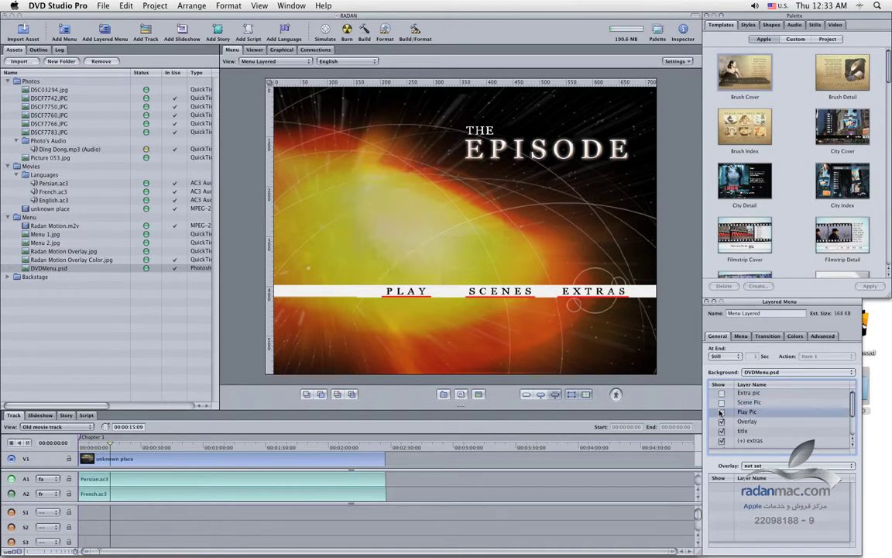
{"action": "left_click", "coordinate": [722, 421]}
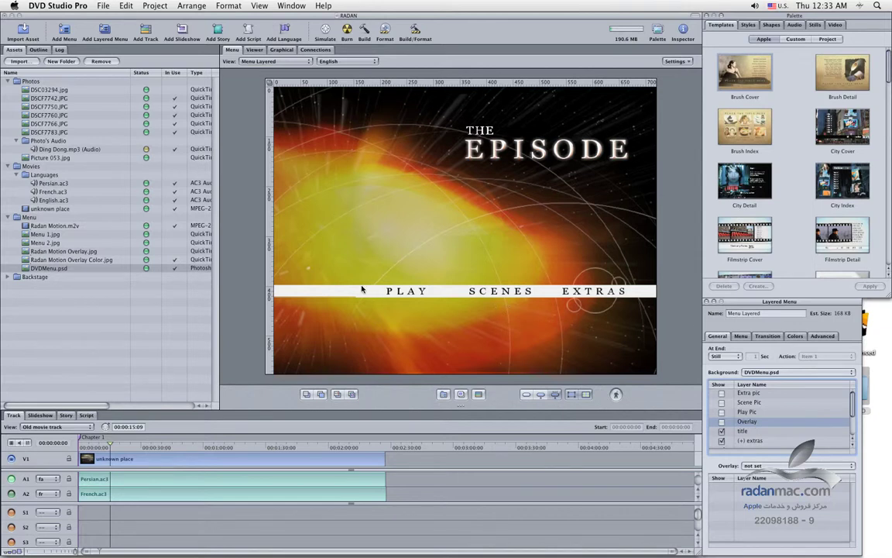
Step: Draw a button around the PLAY text on the white bar and name it play_button
{"action": "left_click_drag", "start_coordinate": [359, 288], "coordinate": [448, 299]}
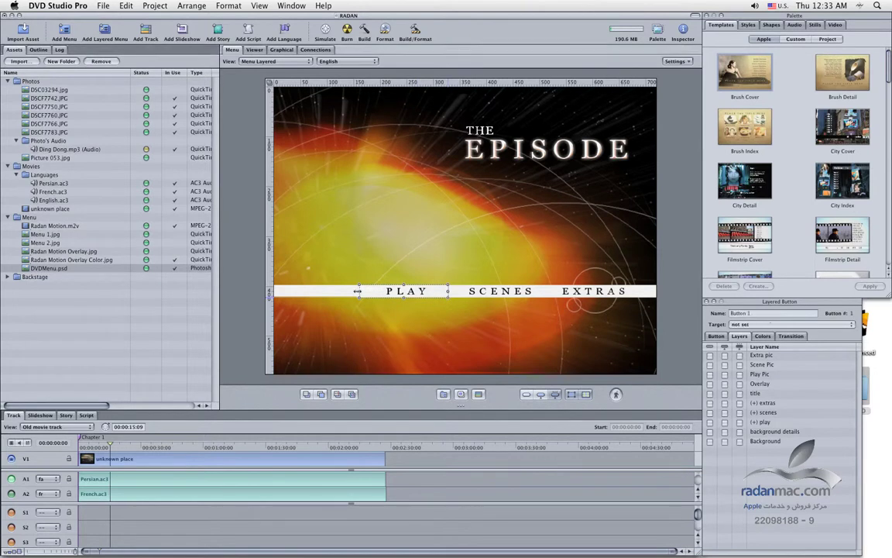
{"action": "left_click_drag", "start_coordinate": [361, 291], "coordinate": [369, 292]}
{"action": "key", "text": "Tab"}
{"action": "type", "text": "play"}
Step: Add a copy of the play button, fit it around the SCENES text and rename it Scene_button
{"action": "key", "text": "shift+Right"}
{"action": "key", "text": "shift+Down"}
{"action": "mouse_move", "coordinate": [448, 285]}
{"action": "left_mouse_down"}
{"action": "mouse_move", "coordinate": [462, 295]}
{"action": "mouse_move", "coordinate": [549, 291]}
{"action": "left_mouse_up"}
{"action": "left_click", "coordinate": [770, 314]}
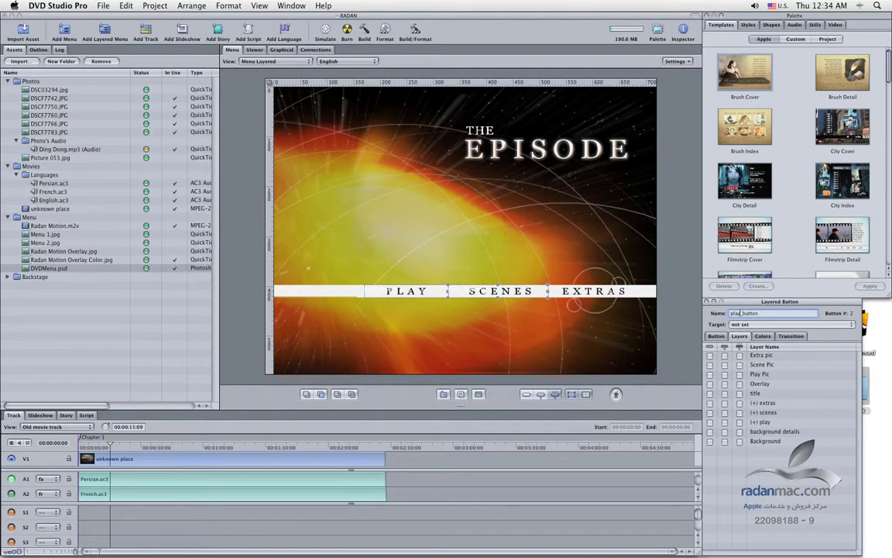
{"action": "type", "text": "Scene_"}
Step: Duplicate the scene button, fit the copy around the EXTRAS text and rename it Extras_button
{"action": "left_click", "coordinate": [513, 294]}
{"action": "key", "text": "super+d"}
{"action": "left_click_drag", "start_coordinate": [517, 297], "coordinate": [610, 291]}
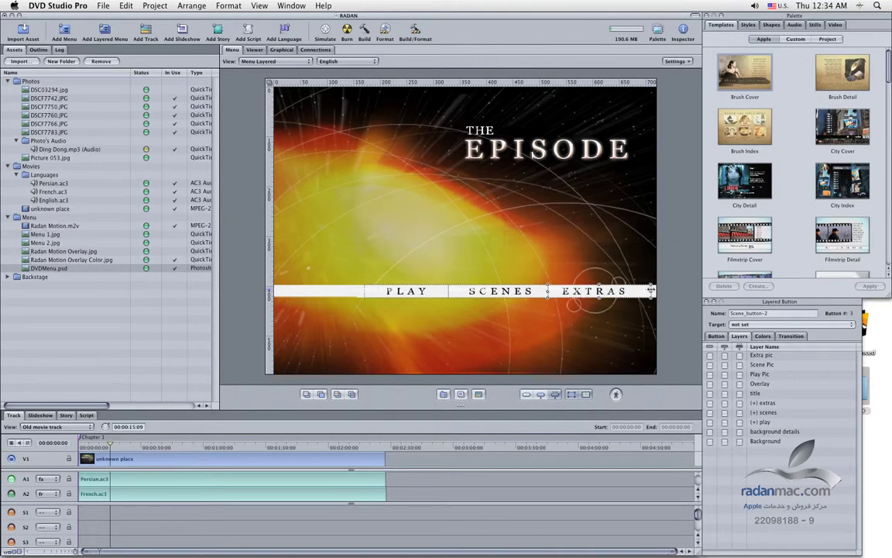
{"action": "left_click_drag", "start_coordinate": [646, 289], "coordinate": [642, 290]}
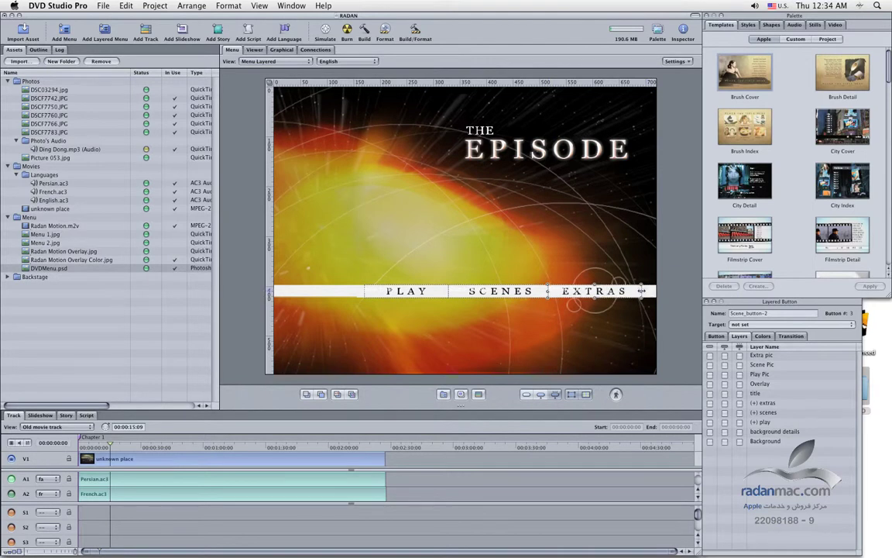
{"action": "left_click", "coordinate": [767, 313]}
{"action": "key", "text": "BackSpace"}
{"action": "key", "text": "BackSpace"}
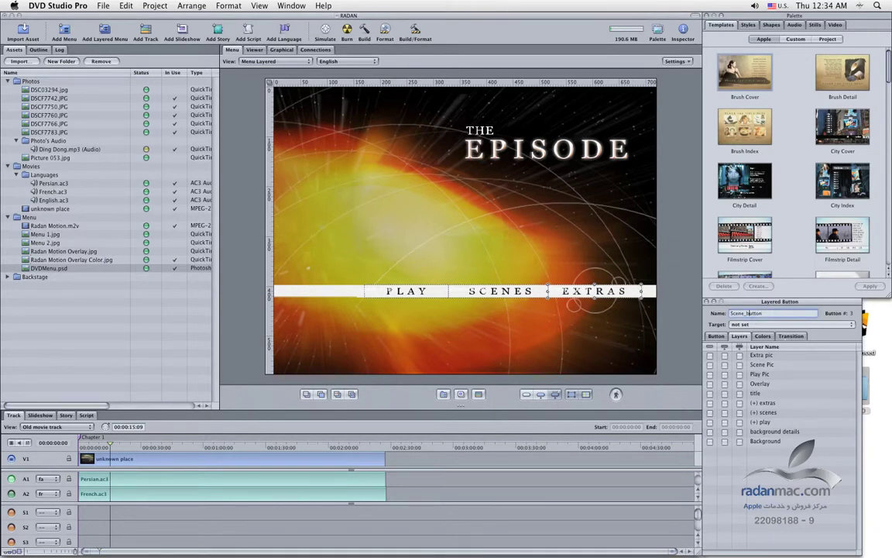
{"action": "type", "text": "Extras"}
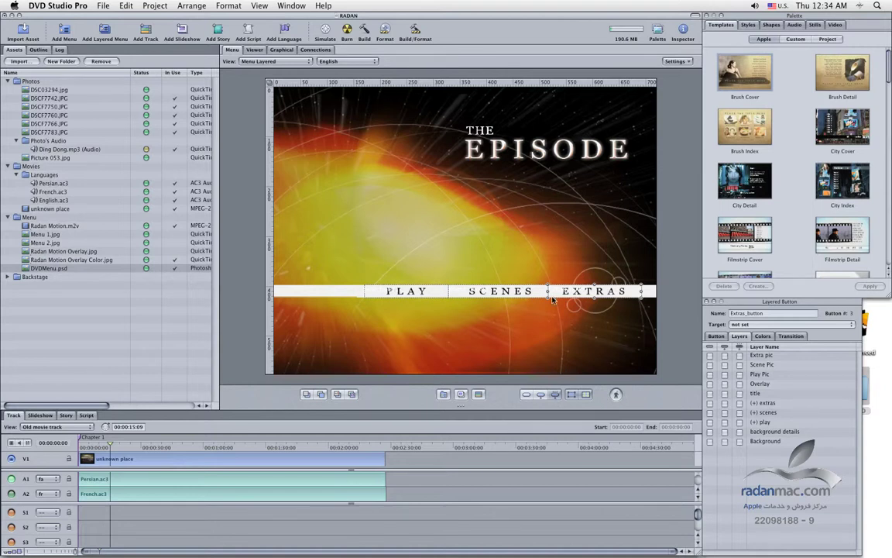
Step: Check the three buttons and the project outline, and set DVDMenu.psd as the overlay of Menu Layered
{"action": "left_click", "coordinate": [413, 292]}
{"action": "left_click", "coordinate": [484, 294]}
{"action": "left_click", "coordinate": [598, 294]}
{"action": "left_click", "coordinate": [39, 50]}
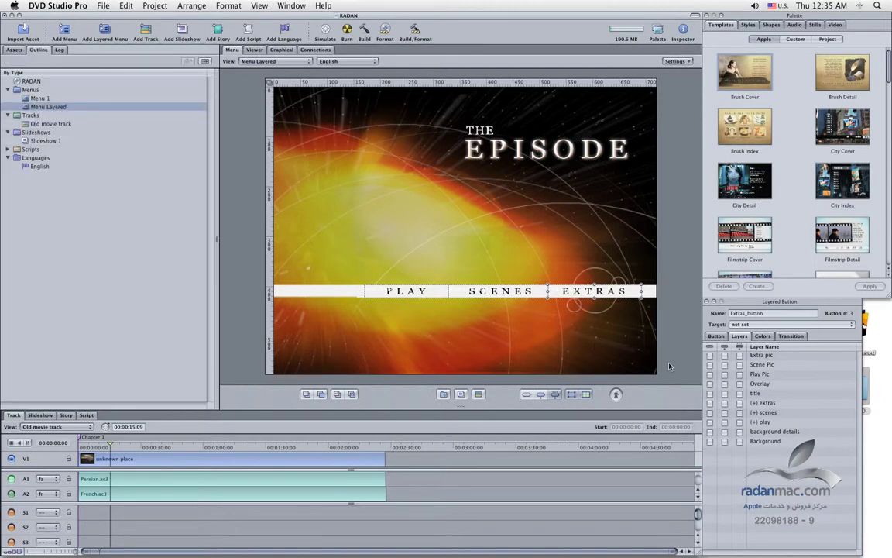
{"action": "left_click", "coordinate": [591, 357]}
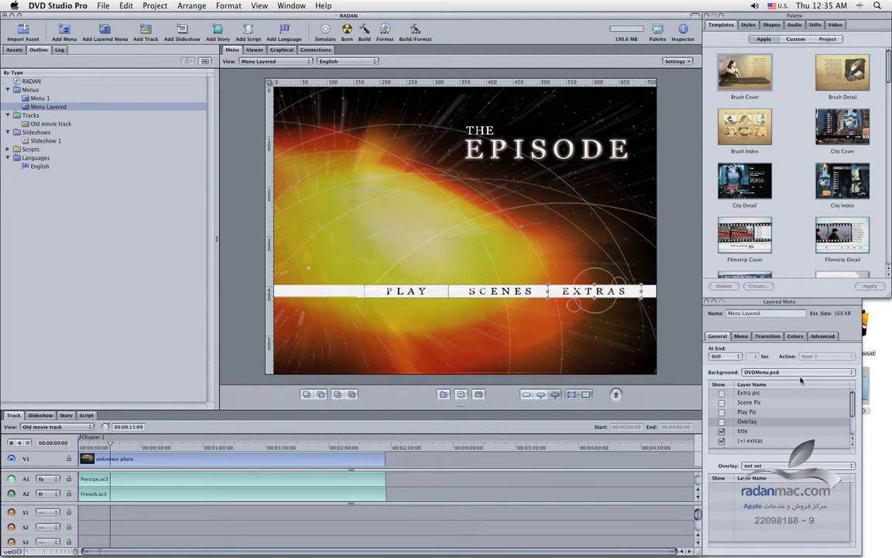
{"action": "left_click", "coordinate": [805, 466]}
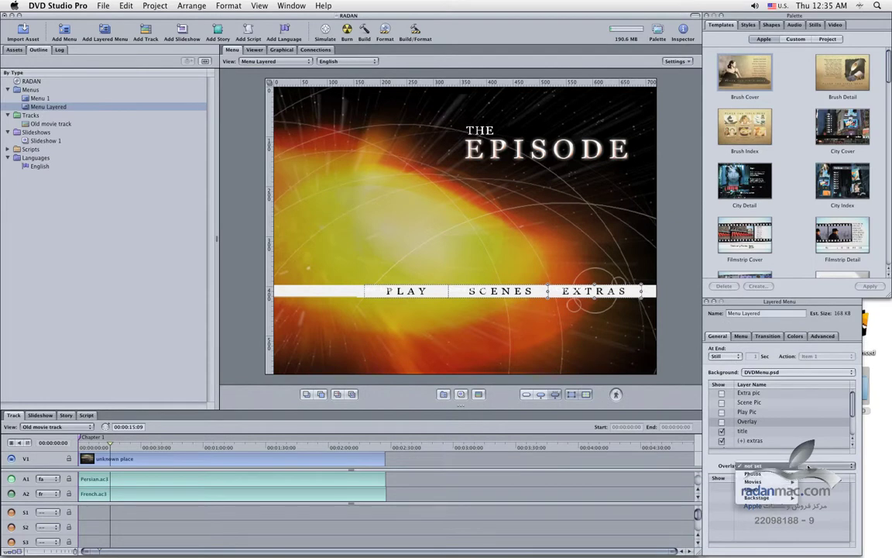
{"action": "mouse_move", "coordinate": [755, 497]}
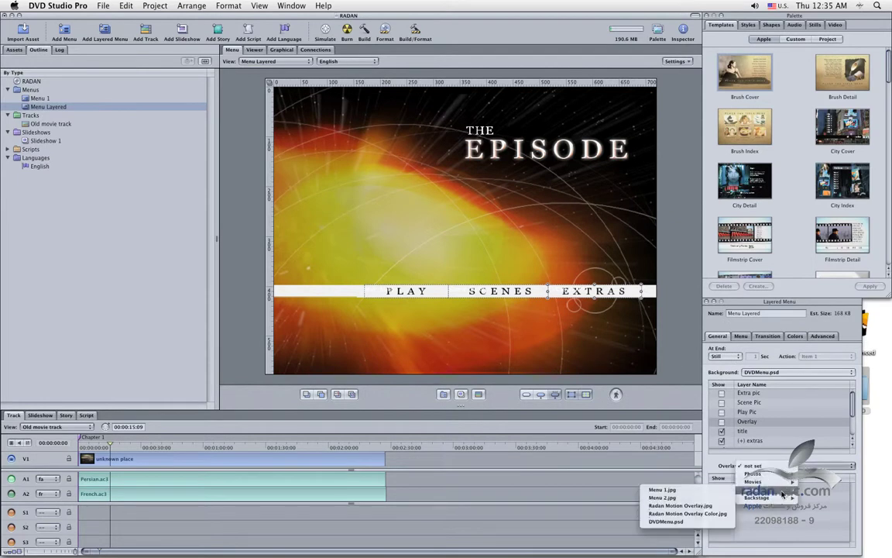
{"action": "left_click", "coordinate": [672, 523]}
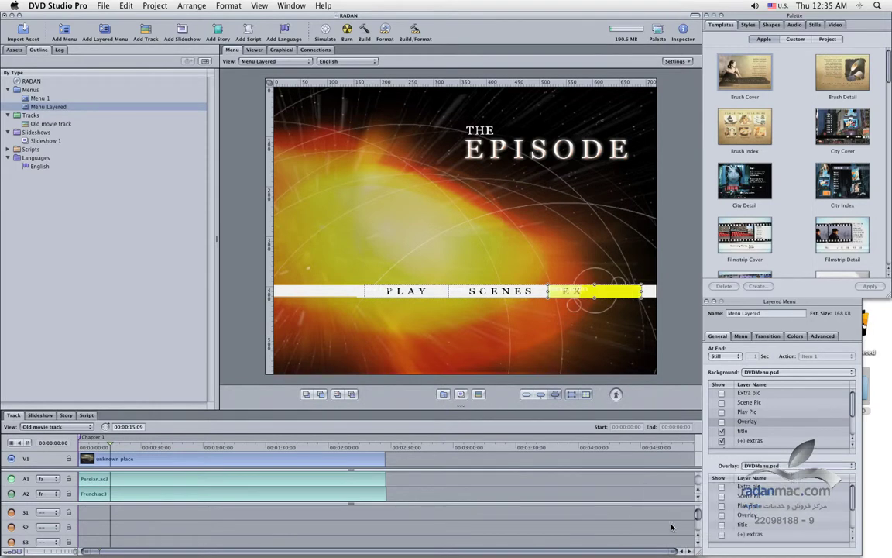
Step: Show the Overlay layer and hide the Background layer in the menu's overlay file
{"action": "left_click_drag", "start_coordinate": [852, 507], "coordinate": [853, 519]}
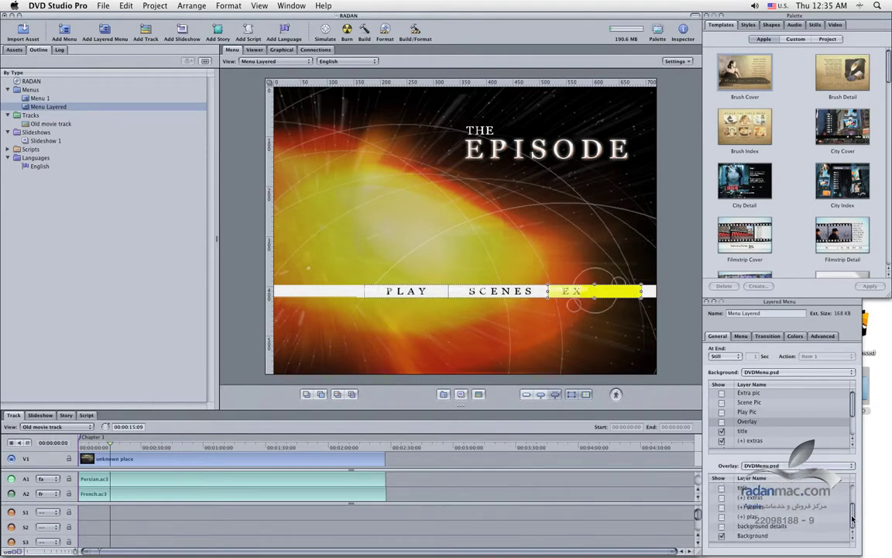
{"action": "left_click", "coordinate": [728, 536]}
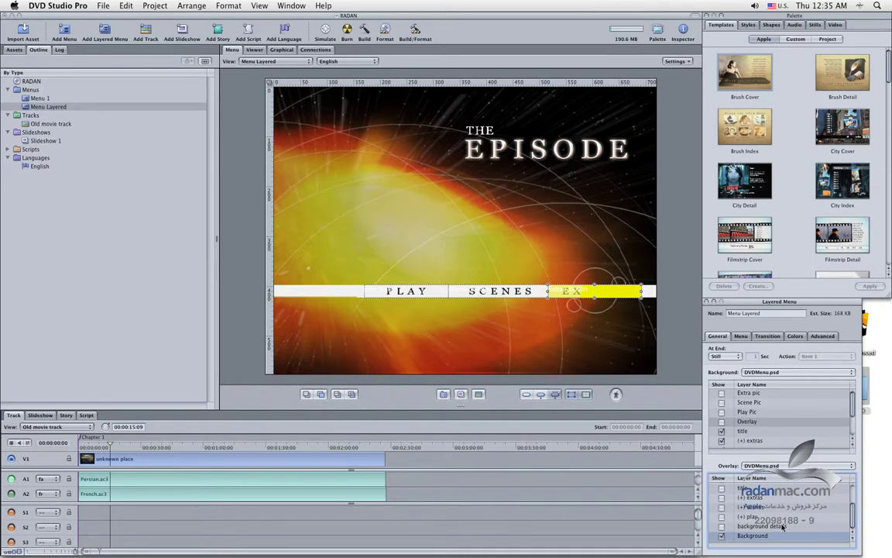
{"action": "scroll", "coordinate": [798, 520], "scroll_direction": "up", "scroll_amount": 3}
{"action": "left_click", "coordinate": [722, 516]}
{"action": "scroll", "coordinate": [755, 519], "scroll_direction": "down", "scroll_amount": 3}
{"action": "scroll", "coordinate": [752, 522], "scroll_direction": "up", "scroll_amount": 3}
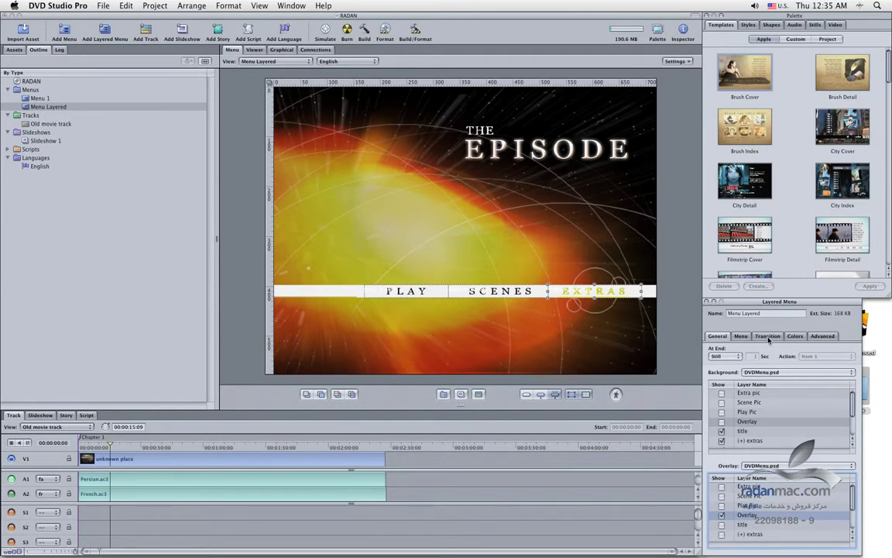
Step: Use Chroma mapping for the menu's advanced overlay colors, and bring up the colors of the Selected state
{"action": "left_click", "coordinate": [794, 335]}
{"action": "left_click", "coordinate": [721, 376]}
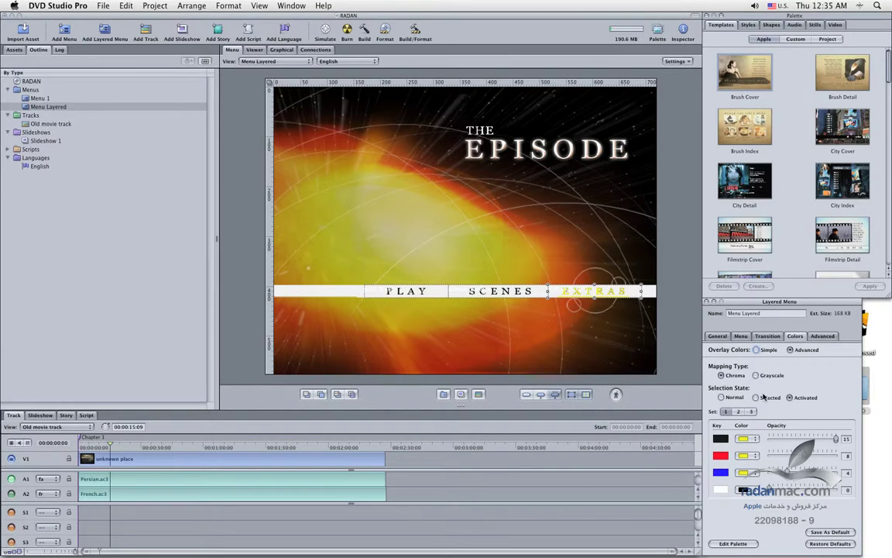
{"action": "left_click", "coordinate": [735, 399]}
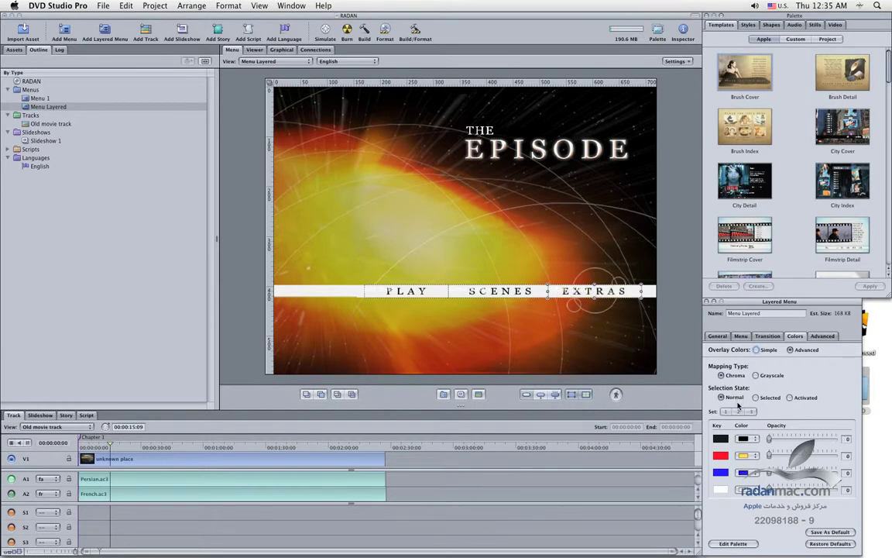
{"action": "left_click", "coordinate": [765, 398]}
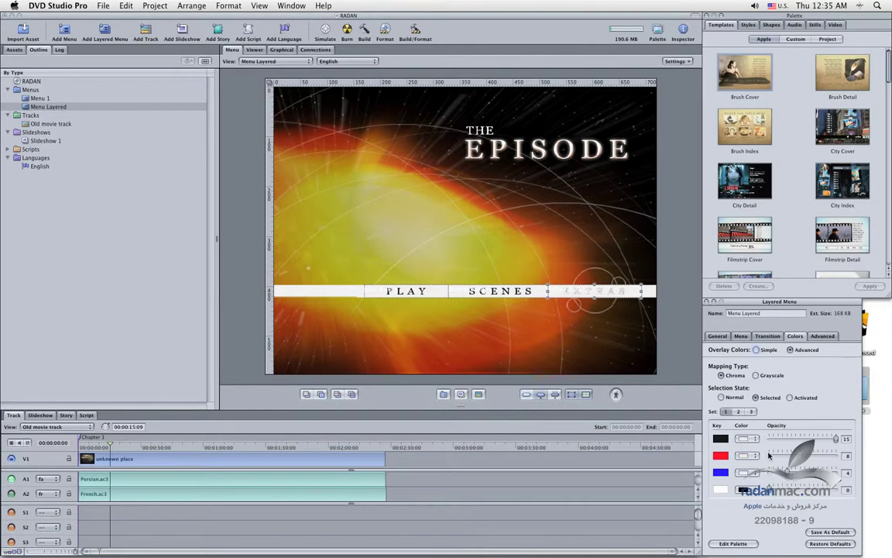
Step: Edit the menu's color palette, changing the last swatch to bright red and the one before it to orange-red
{"action": "left_click", "coordinate": [750, 439]}
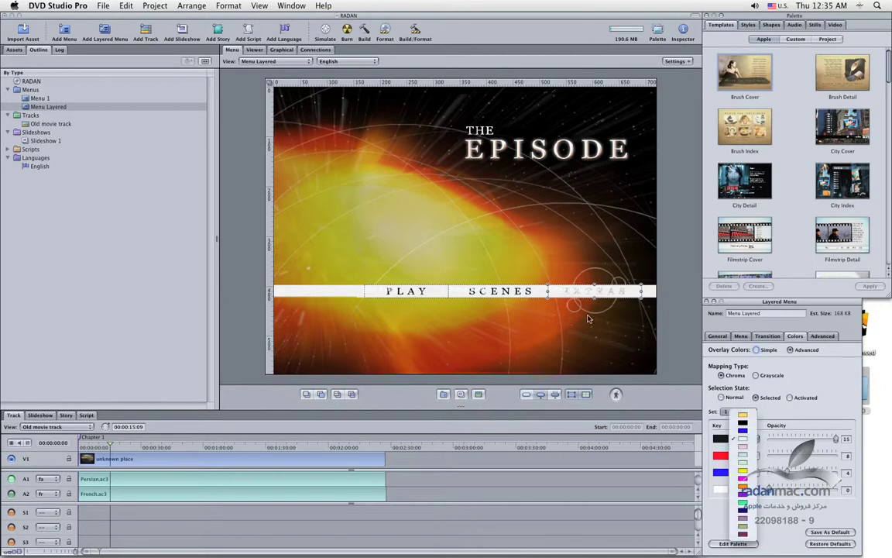
{"action": "left_click", "coordinate": [749, 544]}
{"action": "left_click", "coordinate": [733, 544]}
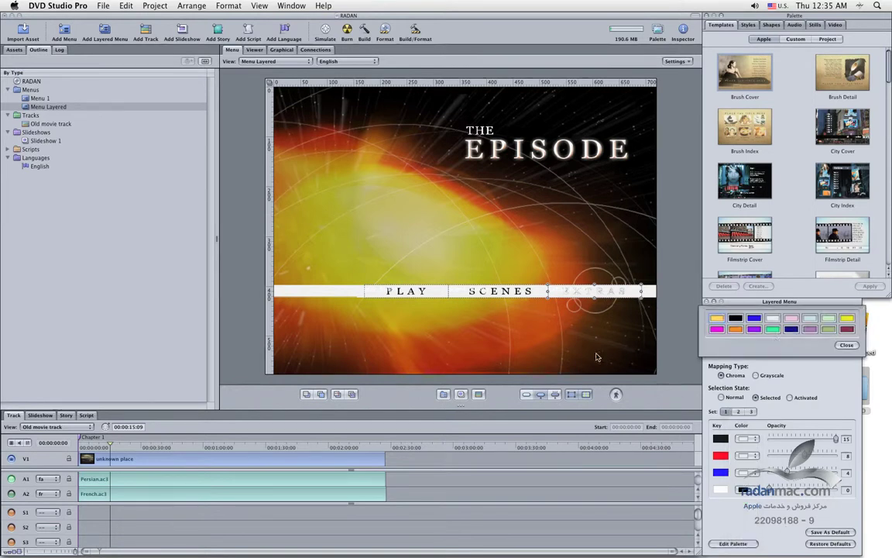
{"action": "left_click", "coordinate": [853, 332]}
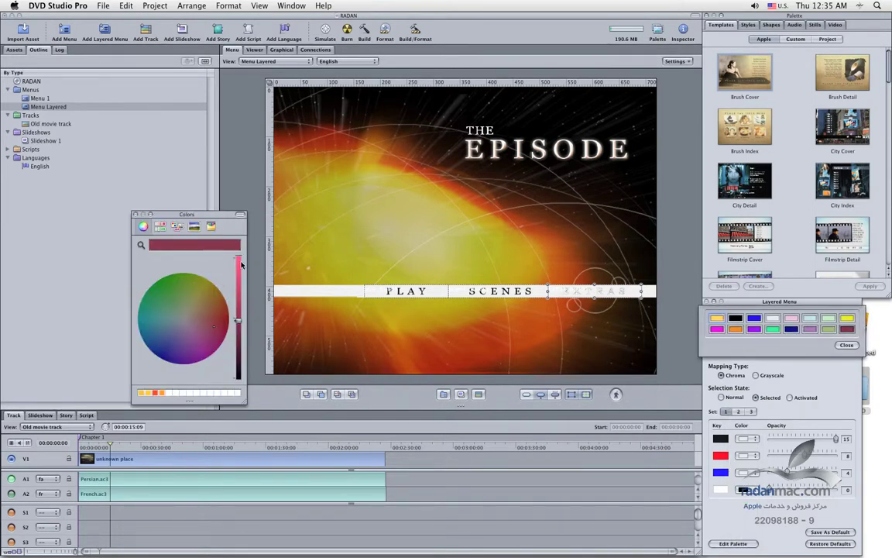
{"action": "left_click", "coordinate": [227, 319]}
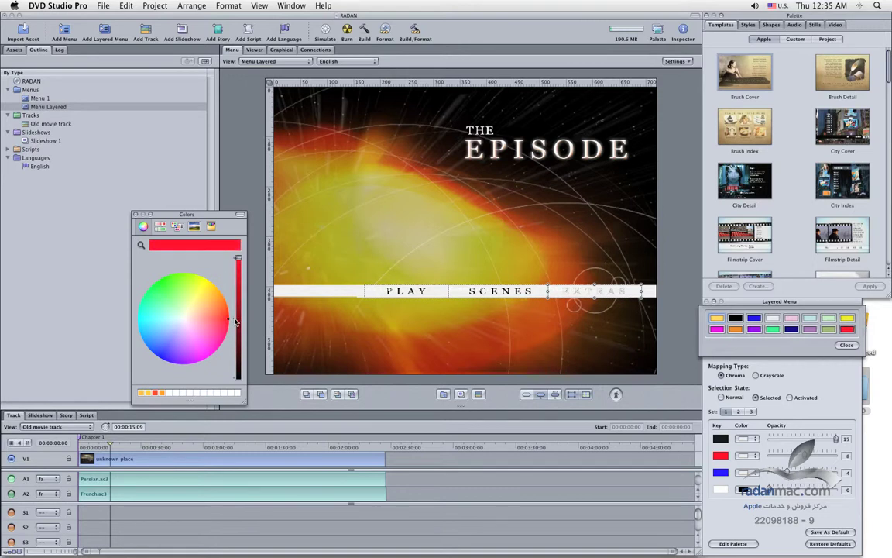
{"action": "left_click", "coordinate": [255, 255]}
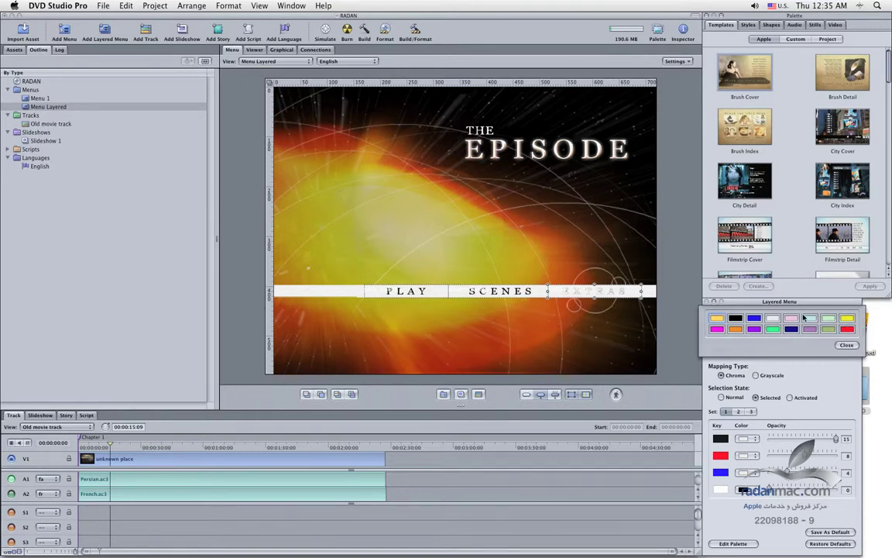
{"action": "left_click_drag", "start_coordinate": [238, 297], "coordinate": [238, 258]}
{"action": "mouse_move", "coordinate": [220, 320]}
{"action": "left_mouse_down"}
{"action": "mouse_move", "coordinate": [233, 299]}
{"action": "mouse_move", "coordinate": [228, 310]}
{"action": "left_mouse_up"}
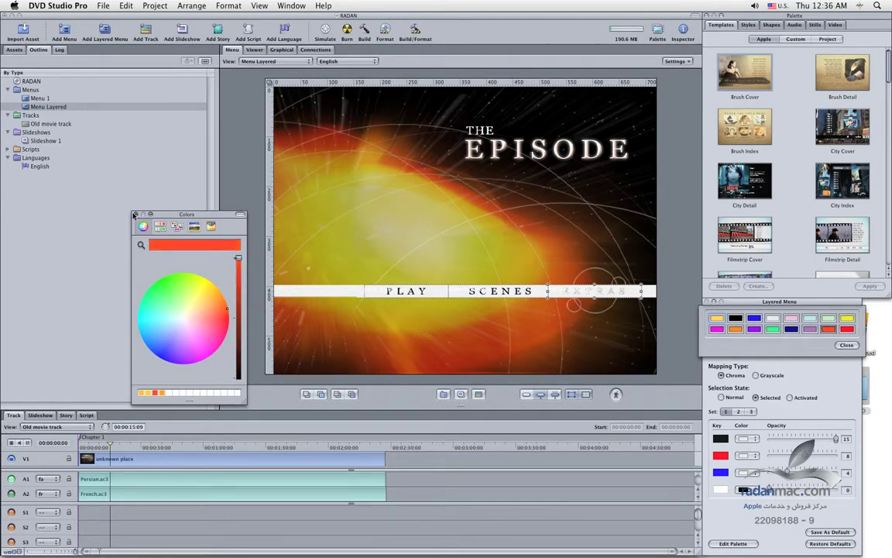
{"action": "left_click", "coordinate": [134, 214]}
{"action": "left_click", "coordinate": [761, 310]}
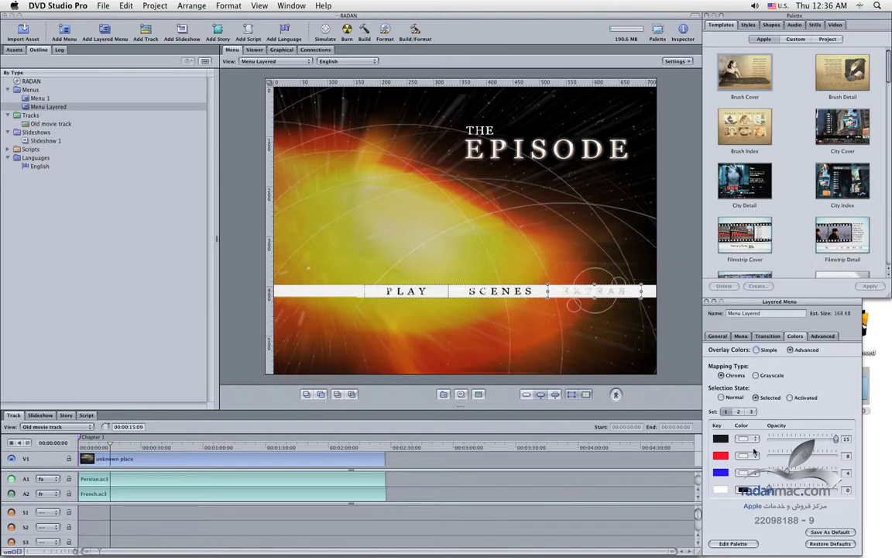
Step: For the Selected state, assign orange-red to the black key and bright red to the red key
{"action": "left_click", "coordinate": [749, 440]}
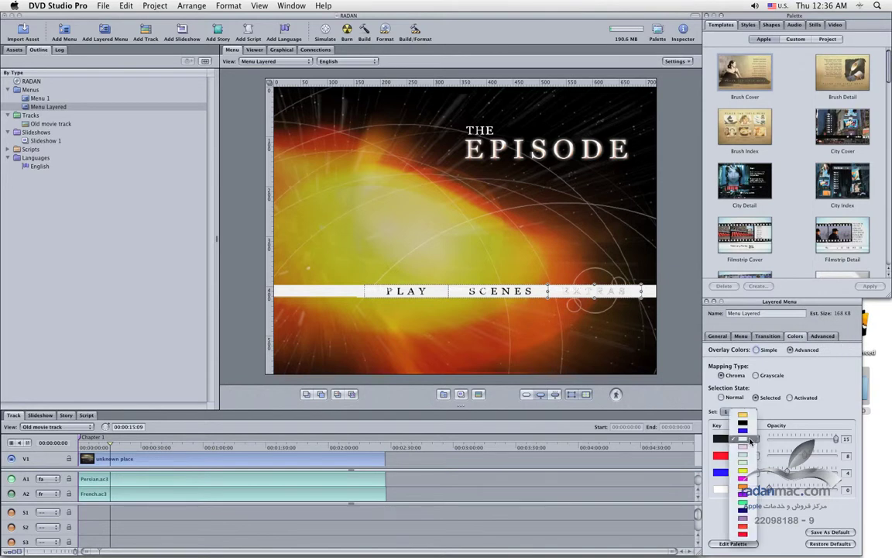
{"action": "left_click", "coordinate": [750, 440]}
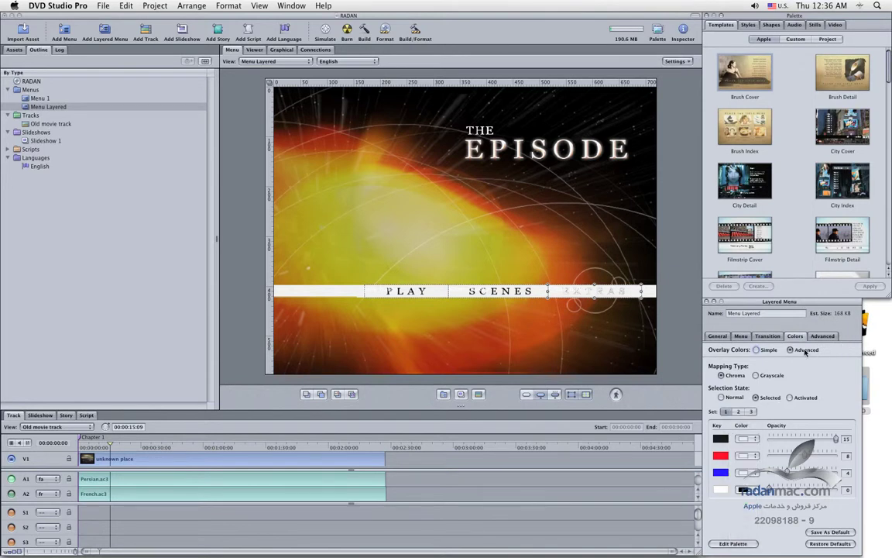
{"action": "left_click", "coordinate": [750, 438]}
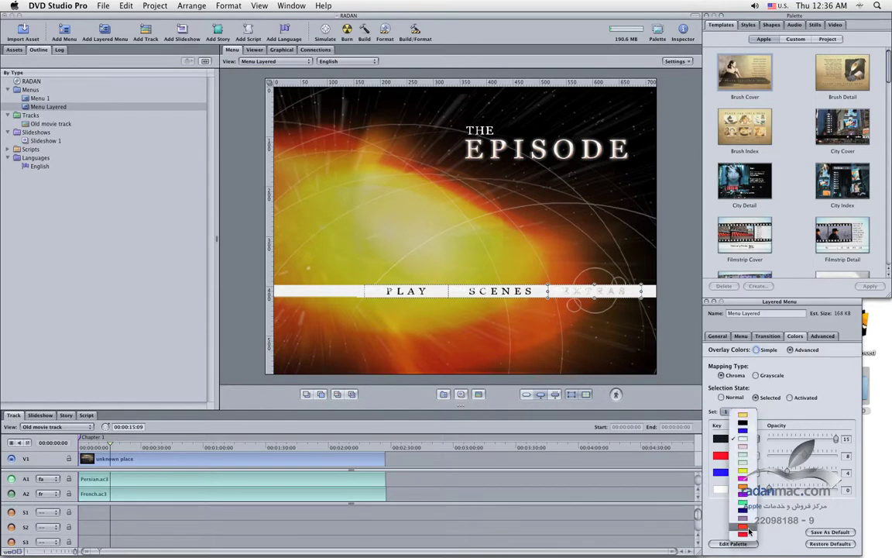
{"action": "left_click", "coordinate": [749, 531]}
{"action": "left_click", "coordinate": [757, 457]}
{"action": "left_click", "coordinate": [748, 542]}
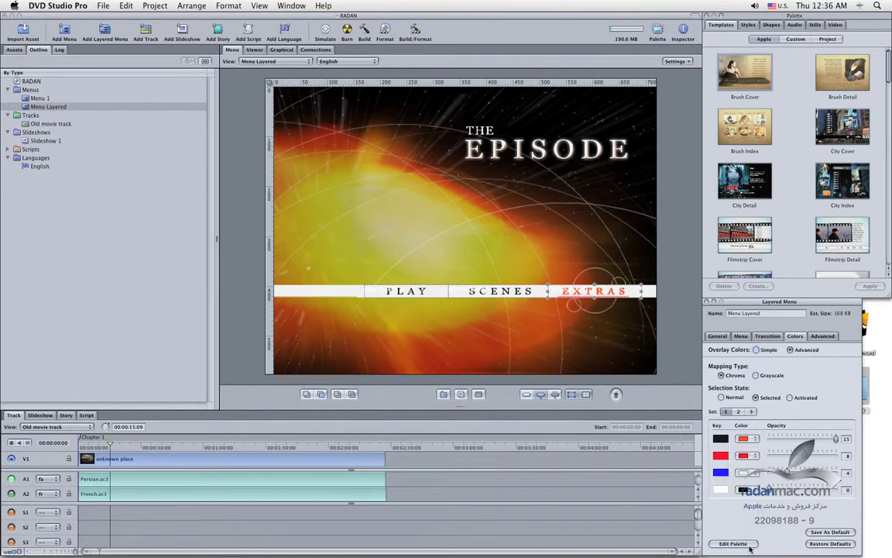
Step: For the Activated state, assign purple to the red key and magenta to the black key
{"action": "left_click", "coordinate": [803, 399]}
{"action": "left_click", "coordinate": [745, 455]}
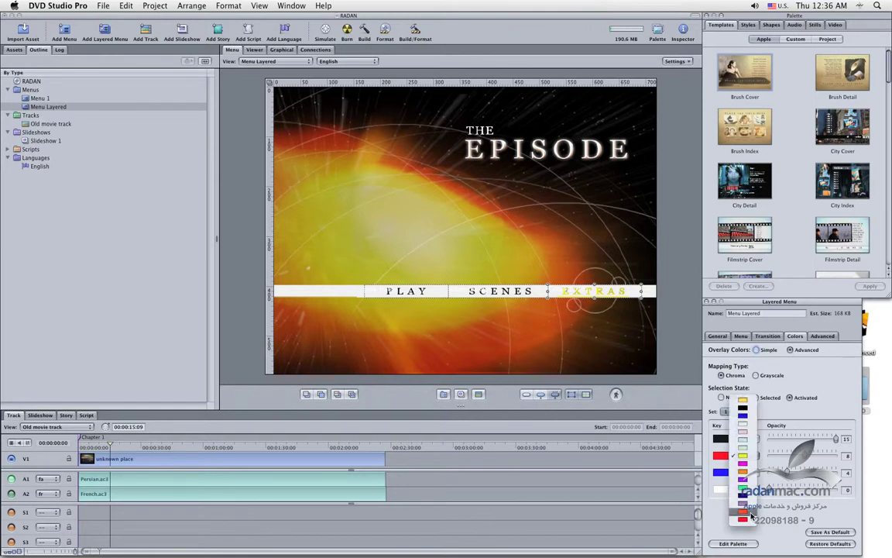
{"action": "left_click", "coordinate": [745, 470]}
{"action": "left_click", "coordinate": [746, 441]}
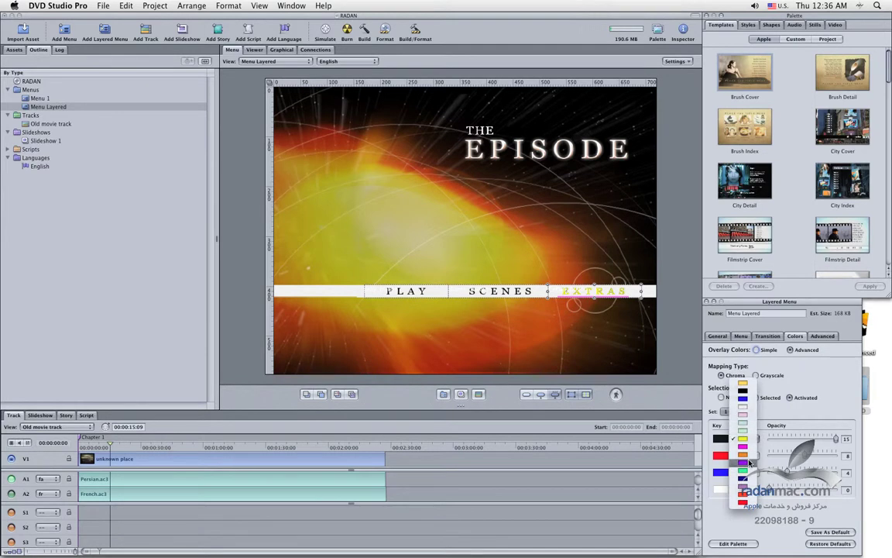
{"action": "left_click", "coordinate": [746, 439]}
{"action": "left_click", "coordinate": [745, 439]}
{"action": "left_click", "coordinate": [745, 447]}
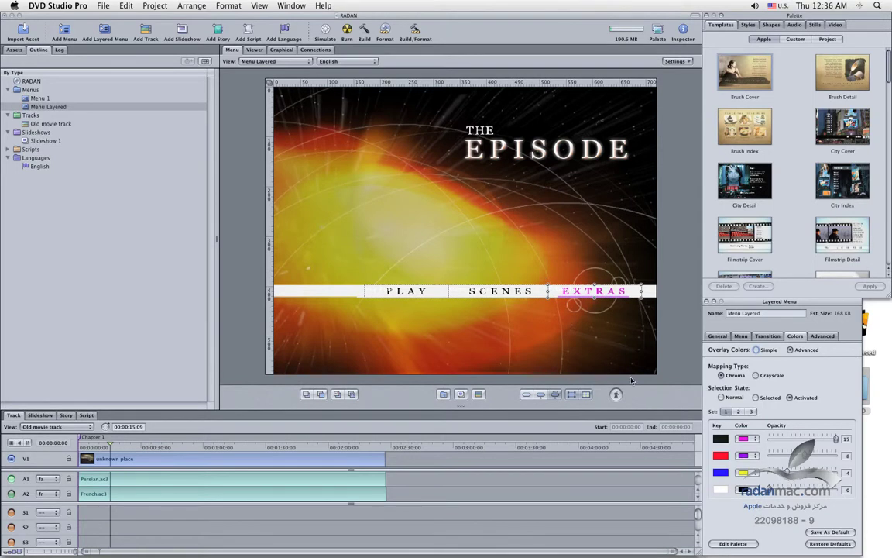
Step: Preview the EXTRAS button in its Selected, Normal and Activated states, and start a project simulation but cancel it
{"action": "left_click", "coordinate": [765, 399]}
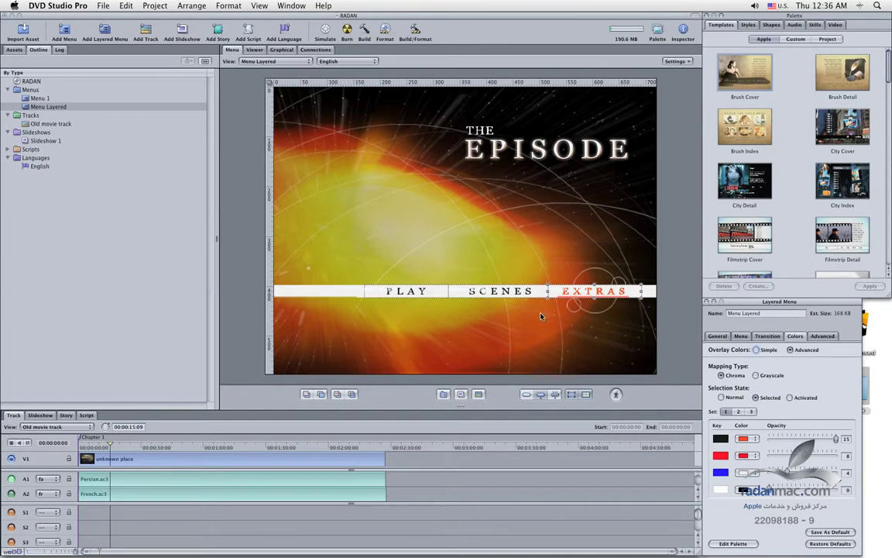
{"action": "left_click", "coordinate": [722, 397]}
{"action": "left_click", "coordinate": [765, 398]}
{"action": "left_click", "coordinate": [791, 398]}
{"action": "left_click", "coordinate": [525, 394]}
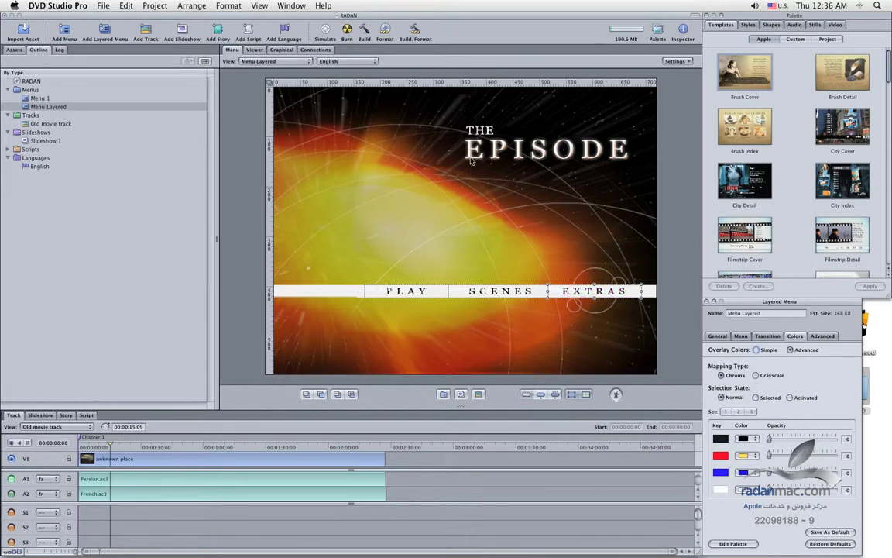
{"action": "key", "text": "alt+super+0"}
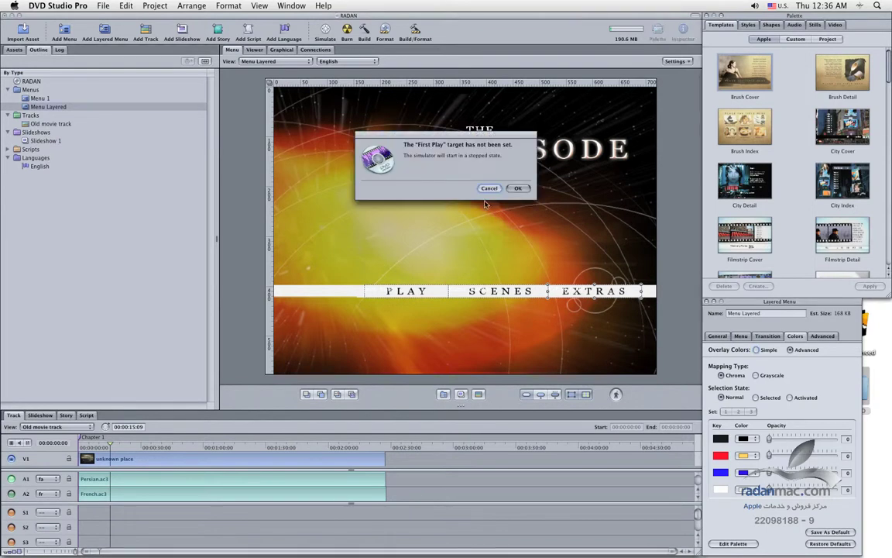
{"action": "left_click", "coordinate": [488, 189]}
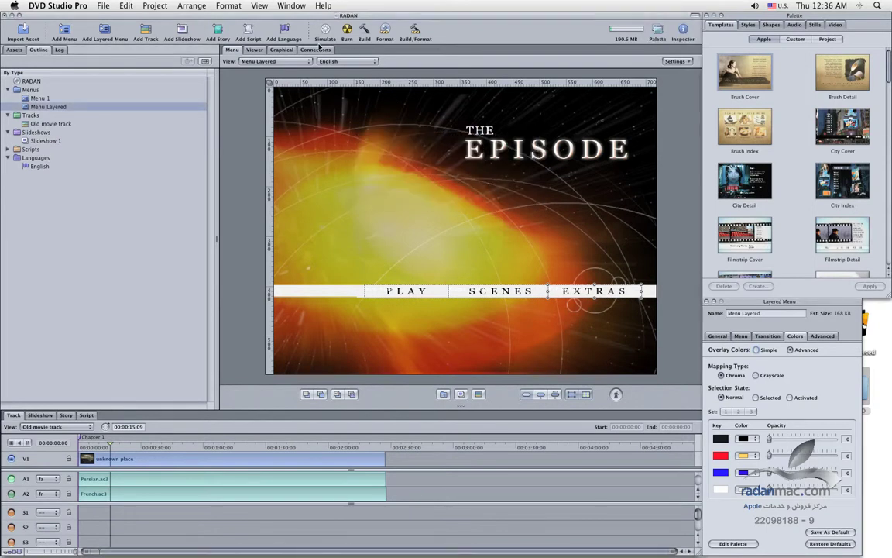
Step: Move the Menu Layered tile below Menu 1 in the graphical view and start simulating that menu
{"action": "left_click", "coordinate": [281, 49]}
{"action": "left_click_drag", "start_coordinate": [388, 177], "coordinate": [378, 269]}
{"action": "right_click", "coordinate": [378, 268]}
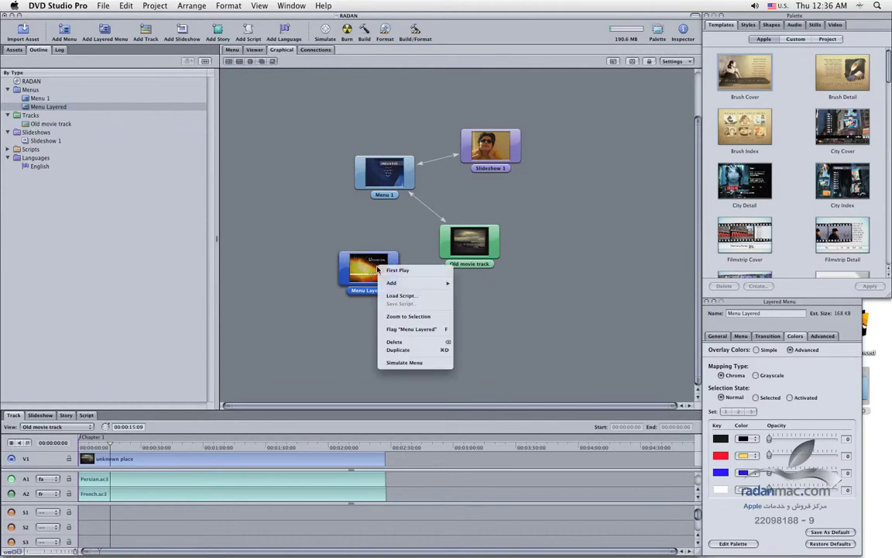
{"action": "left_click", "coordinate": [381, 326]}
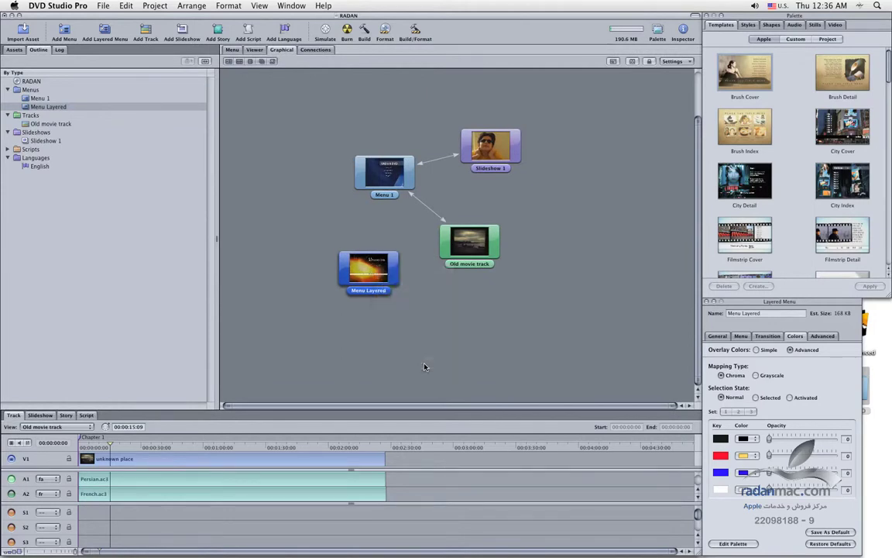
Step: Move the highlight back and forth among the simulated menu's buttons, and close the simulator
{"action": "key", "text": "Right"}
{"action": "key", "text": "Left"}
{"action": "key", "text": "Left"}
{"action": "key", "text": "Right"}
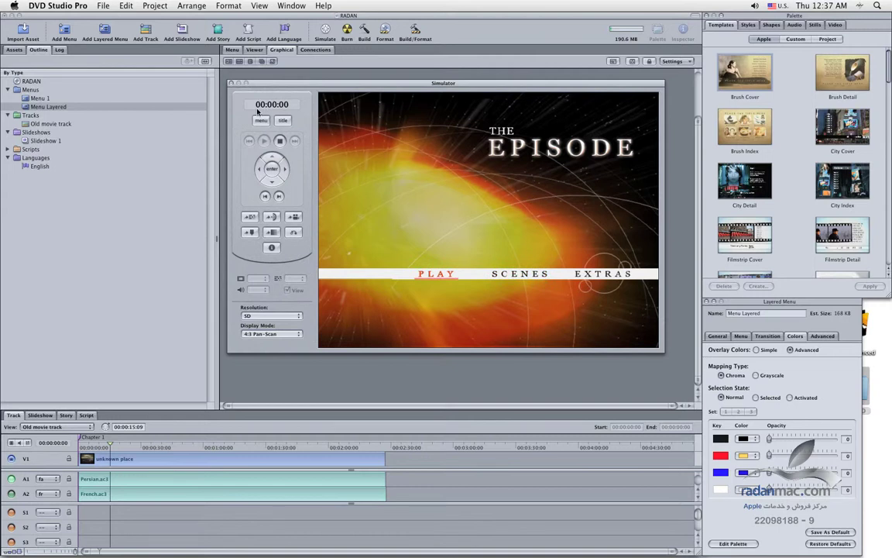
{"action": "left_click", "coordinate": [231, 83]}
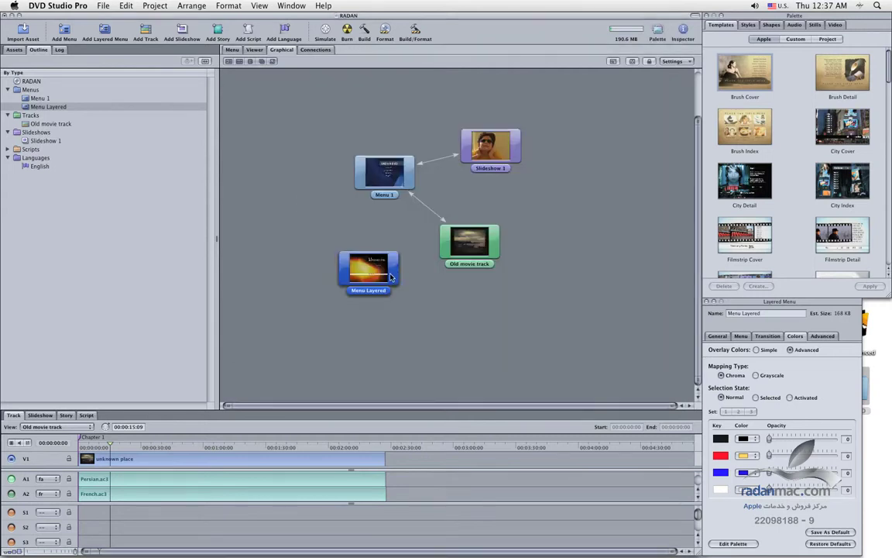
Step: In Menu Layered, show the Play Pic layer for the PLAY button's Selected and Activated states, and preview the Selected state
{"action": "double_click", "coordinate": [383, 286]}
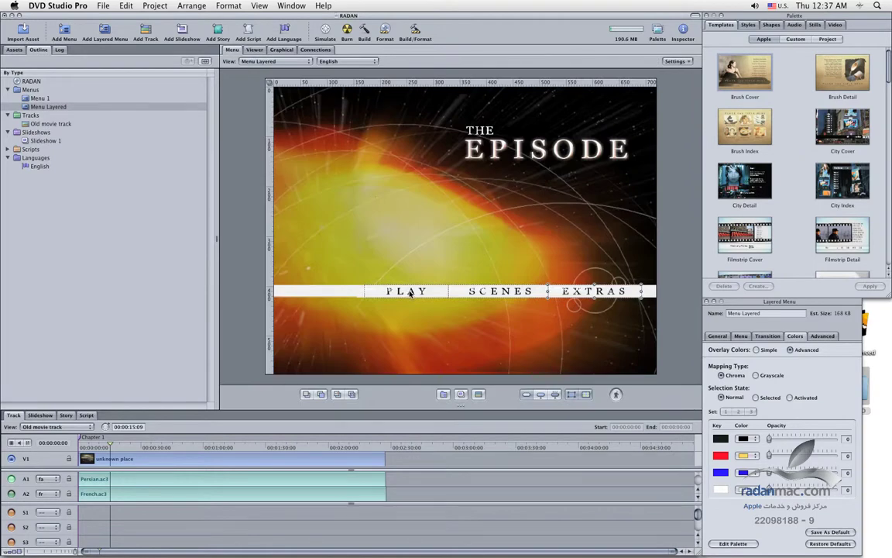
{"action": "left_click", "coordinate": [379, 291]}
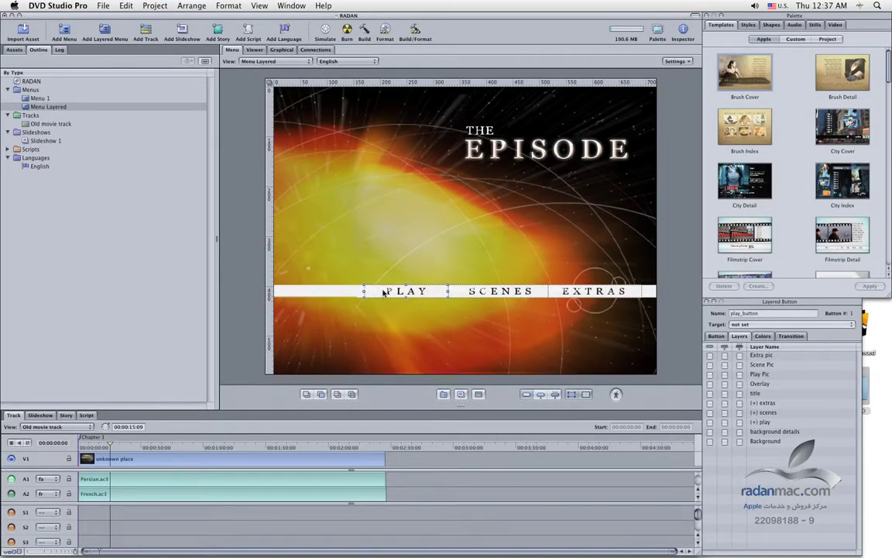
{"action": "left_click", "coordinate": [726, 376]}
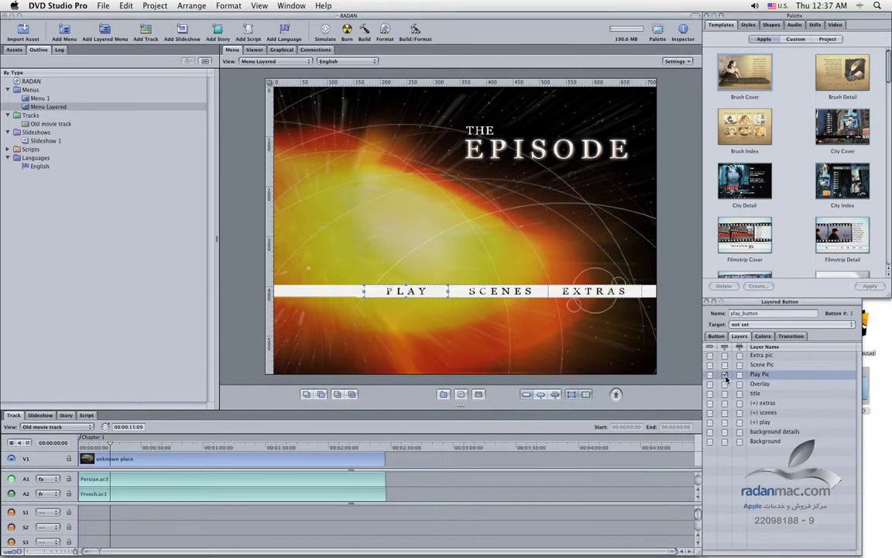
{"action": "left_click", "coordinate": [541, 394]}
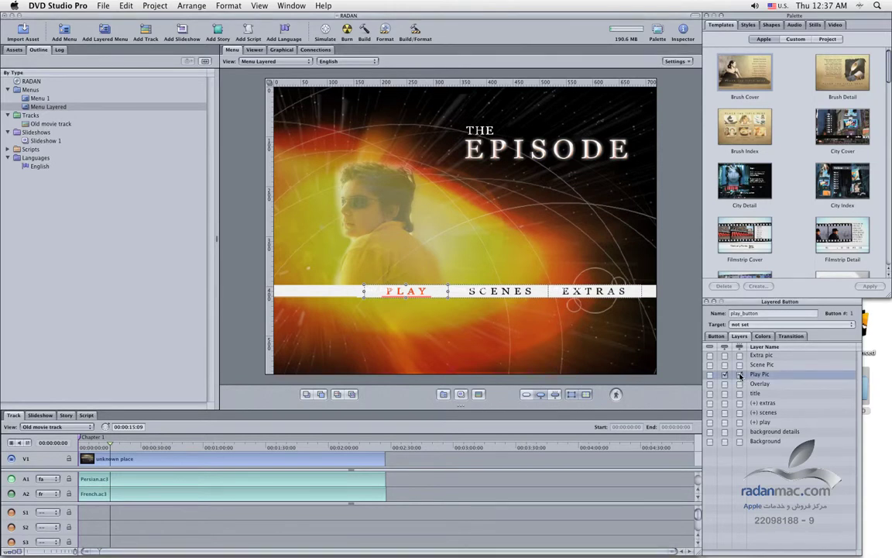
Step: Show Scene Pic for the SCENES button and Extra pic for the EXTRAS button, each in the Selected and Activated states
{"action": "left_click", "coordinate": [509, 295]}
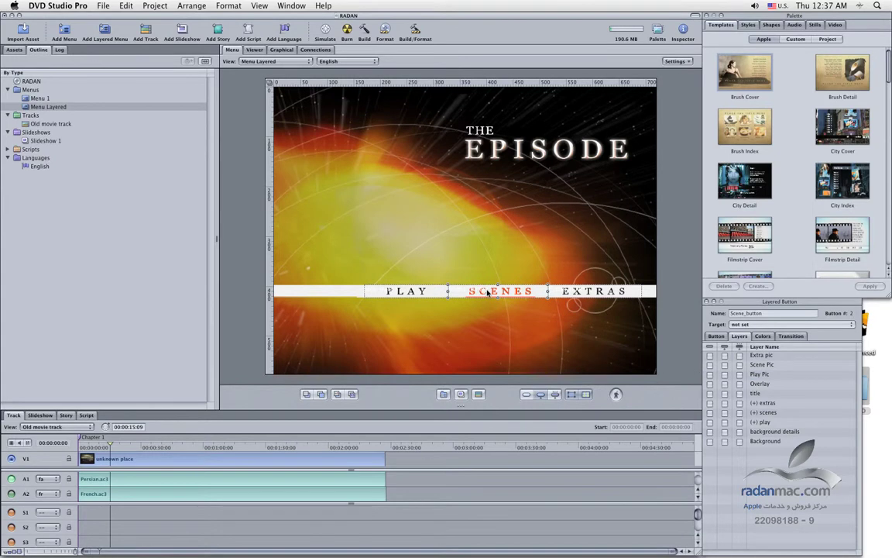
{"action": "left_click", "coordinate": [725, 364]}
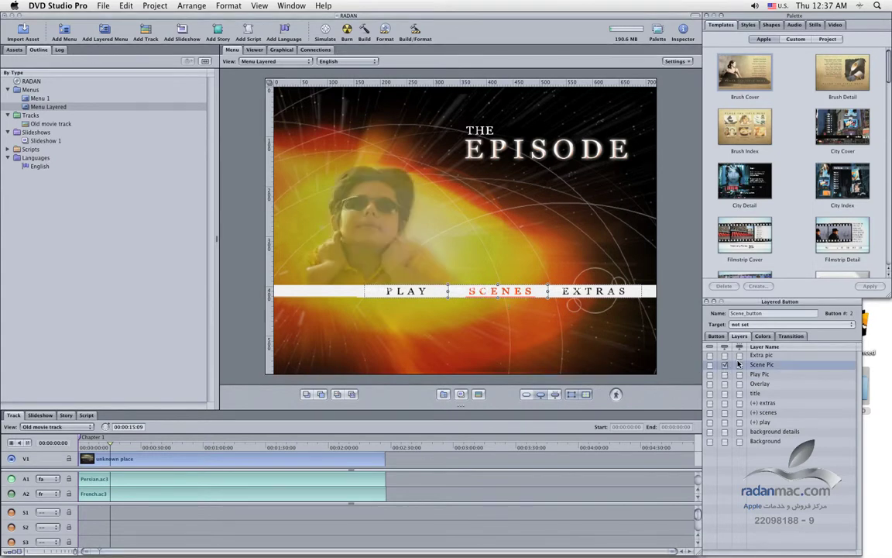
{"action": "left_click", "coordinate": [593, 291]}
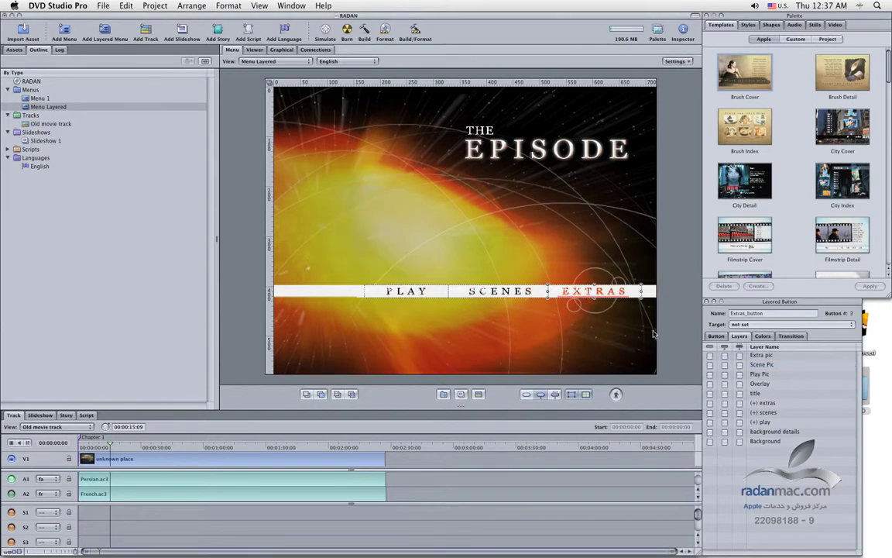
{"action": "left_click", "coordinate": [725, 355]}
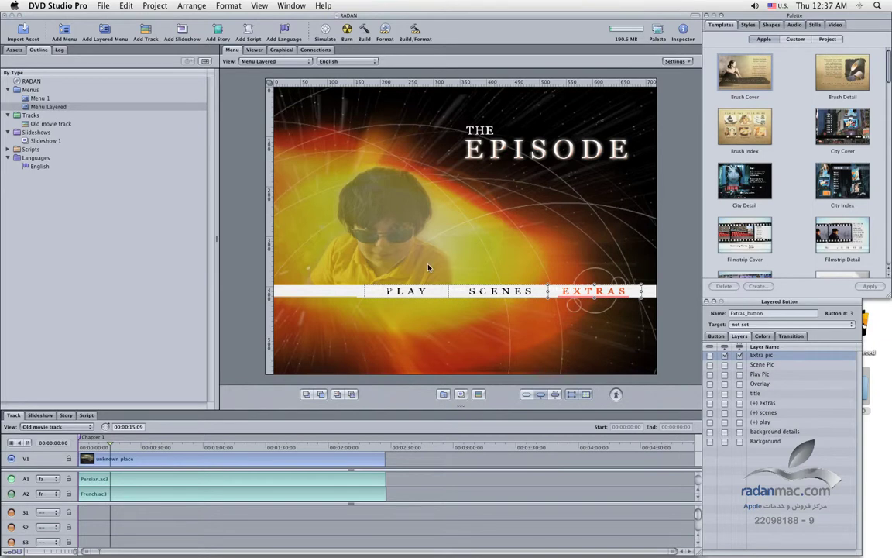
Step: Try Scene Pic as the EXTRAS button's Activated layer, compare its Activated and Selected previews, and restore Extra pic
{"action": "left_click", "coordinate": [740, 364]}
{"action": "left_click", "coordinate": [556, 394]}
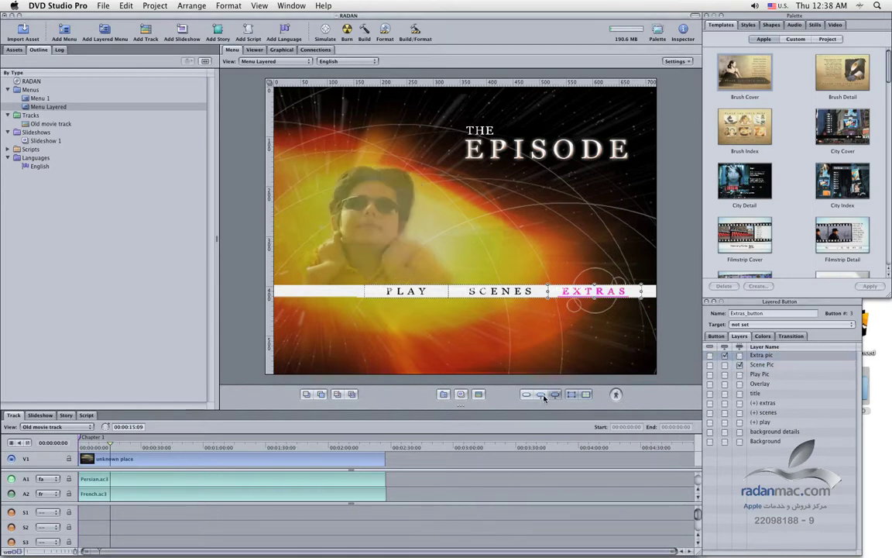
{"action": "left_click", "coordinate": [540, 394]}
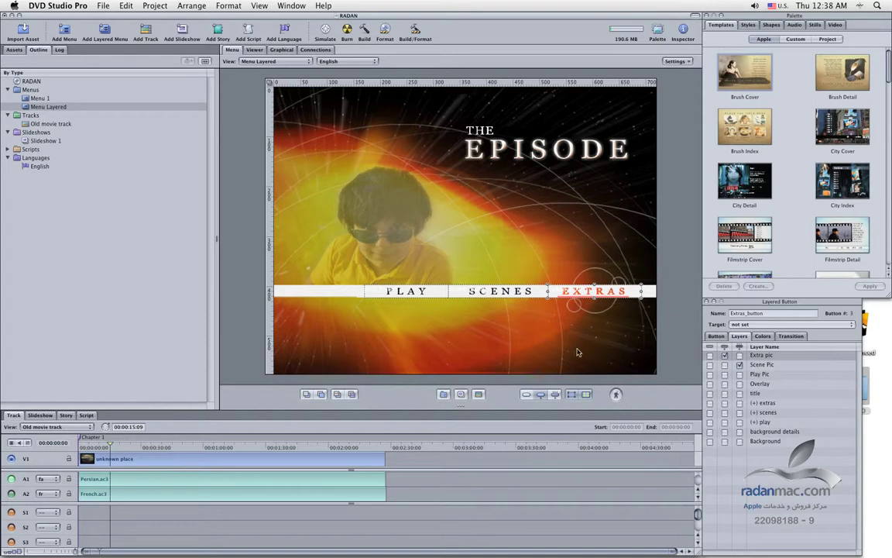
{"action": "left_click", "coordinate": [734, 364]}
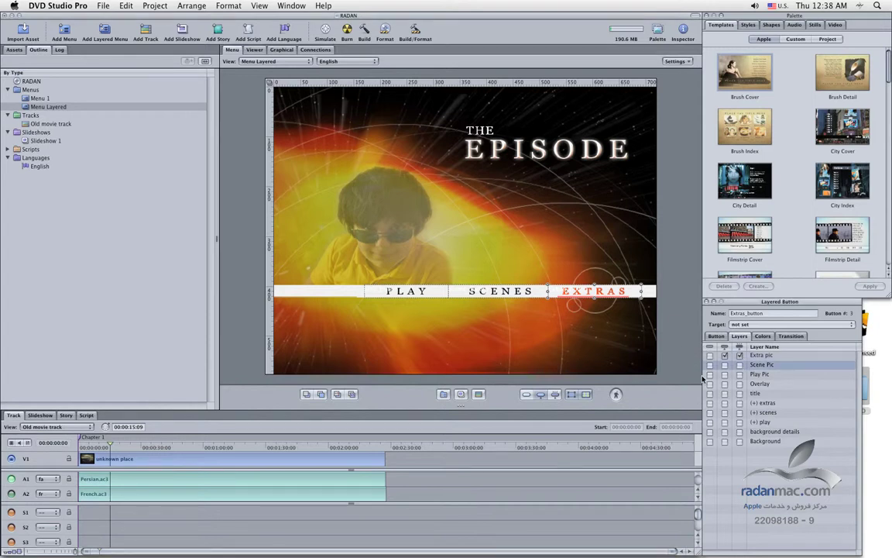
Step: Check the layers assigned to SCENES and PLAY, and simulate Menu Layered to test the picture shown for each button
{"action": "left_click", "coordinate": [500, 292]}
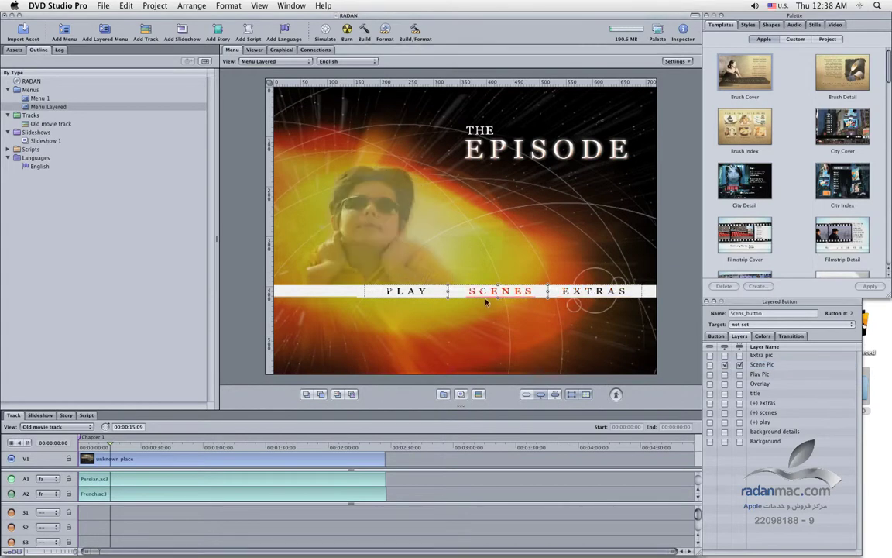
{"action": "left_click", "coordinate": [419, 297]}
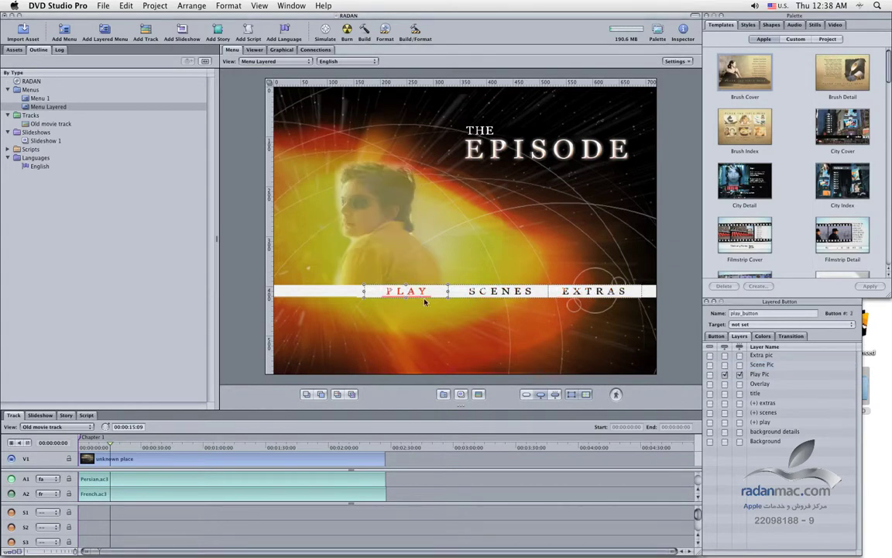
{"action": "left_click", "coordinate": [275, 50]}
{"action": "right_click", "coordinate": [360, 258]}
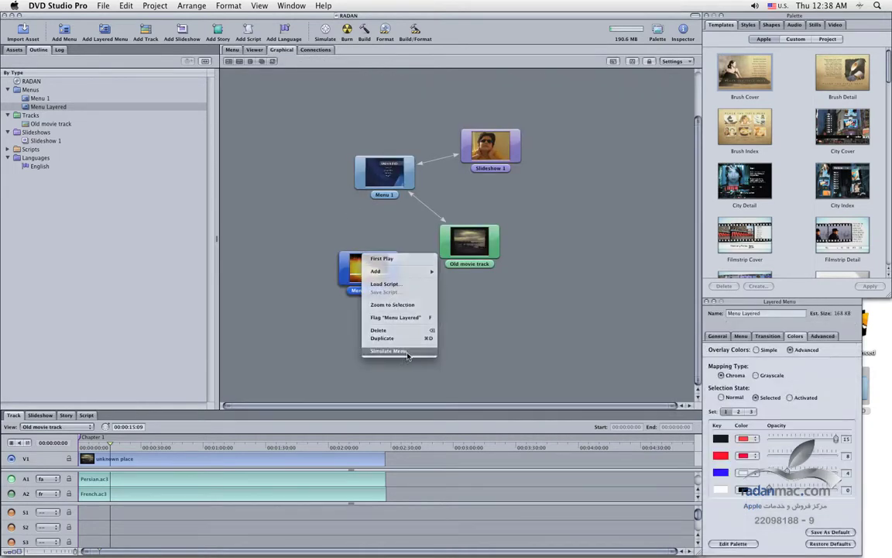
{"action": "left_click", "coordinate": [408, 356]}
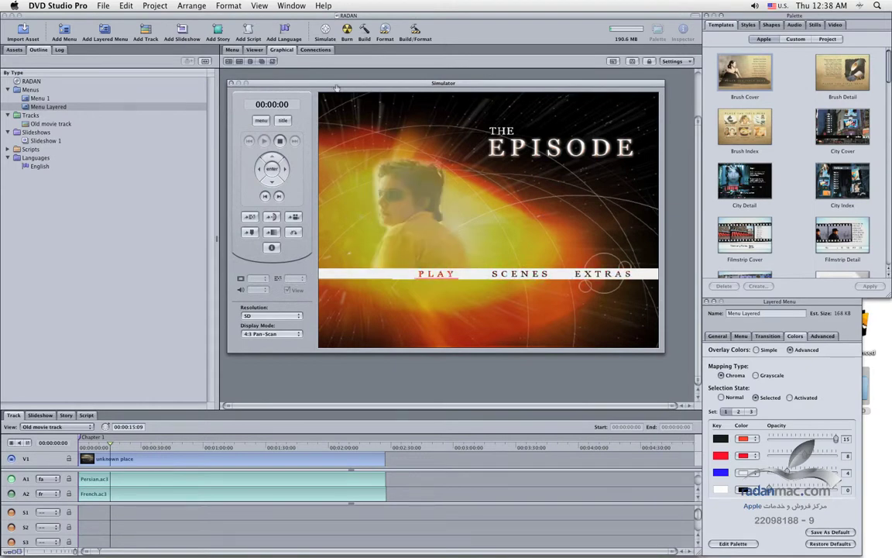
{"action": "left_click_drag", "start_coordinate": [369, 86], "coordinate": [312, 117]}
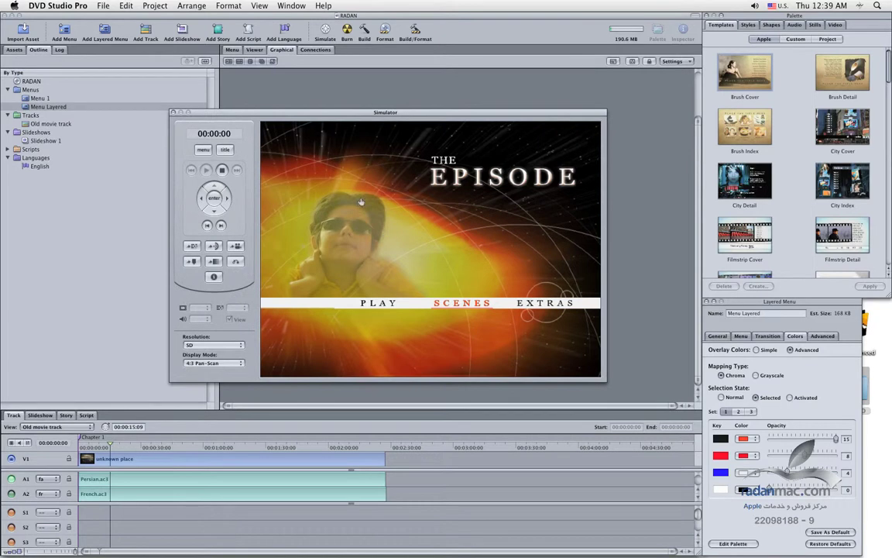
{"action": "left_click_drag", "start_coordinate": [198, 116], "coordinate": [203, 116]}
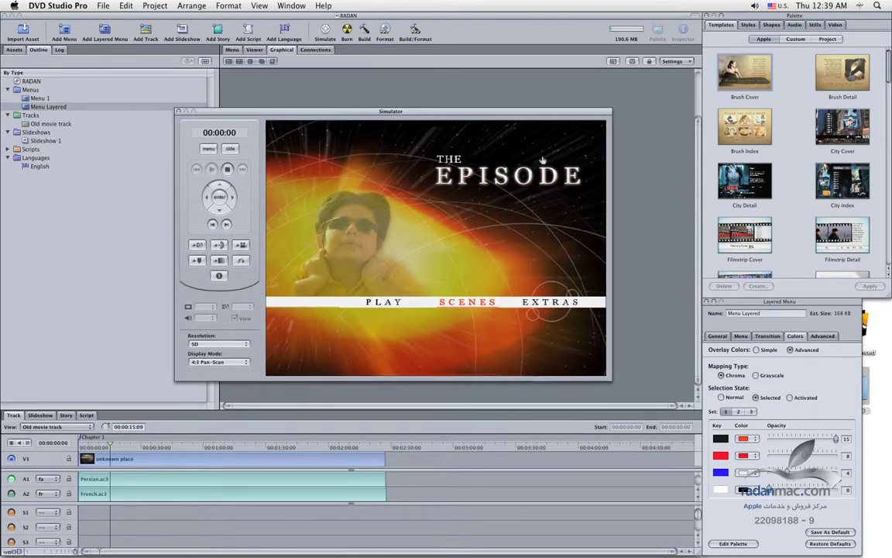